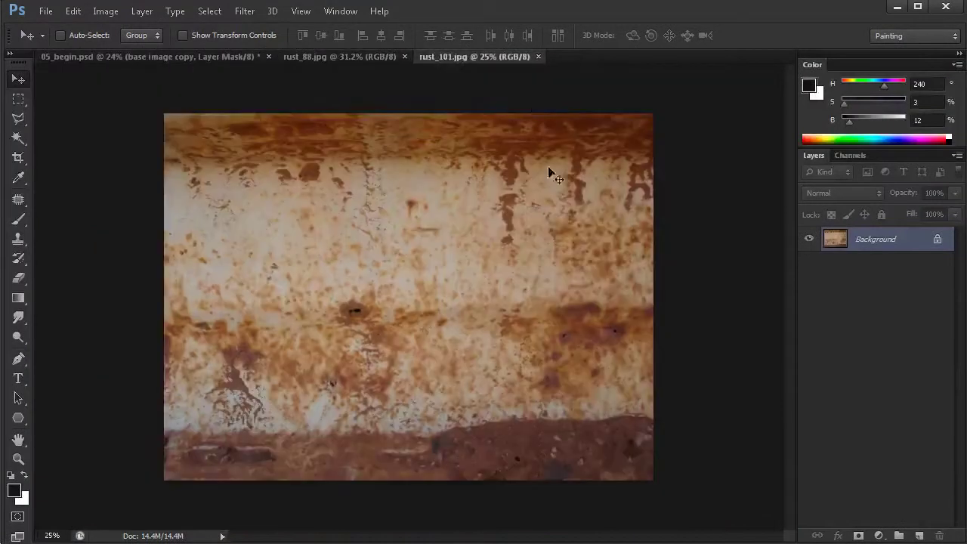
In 05_begin.psd, create a layer group named "Dirt & Decay" directly above the Base image group
left_click_drag(513, 341, 537, 344)
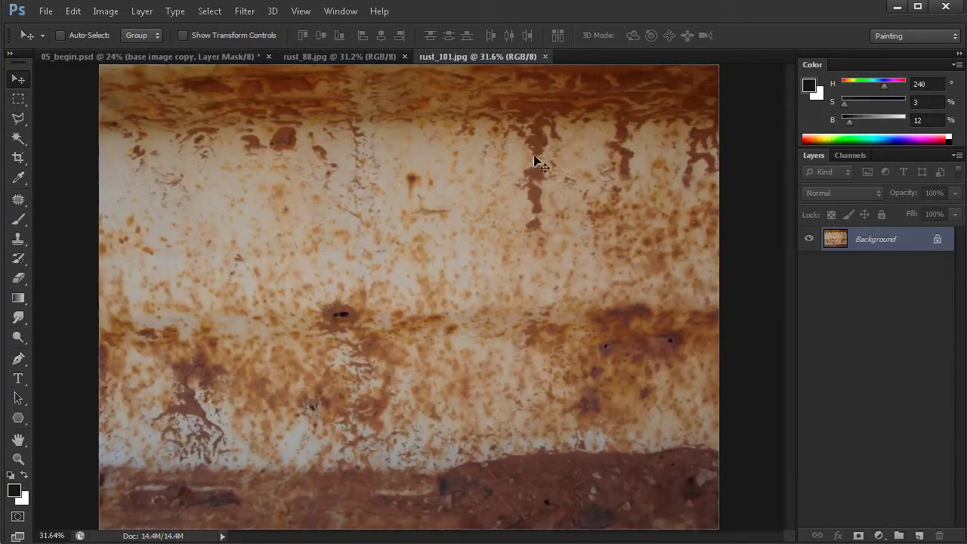
left_click(340, 57)
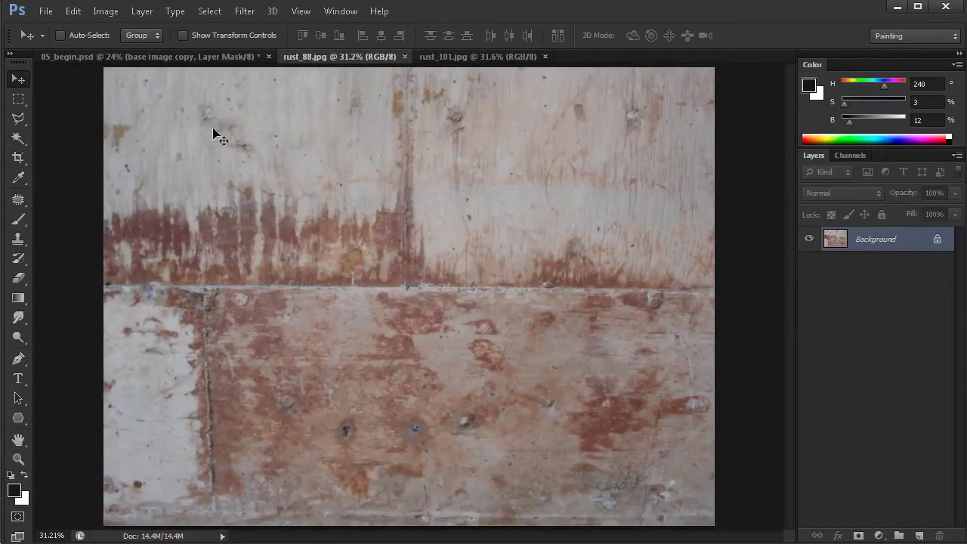
left_click(210, 60)
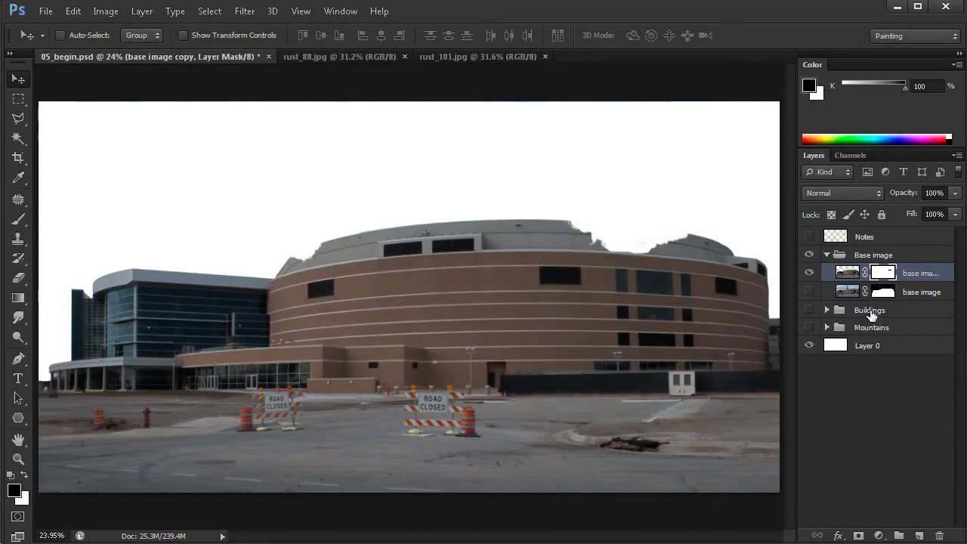
left_click(878, 257)
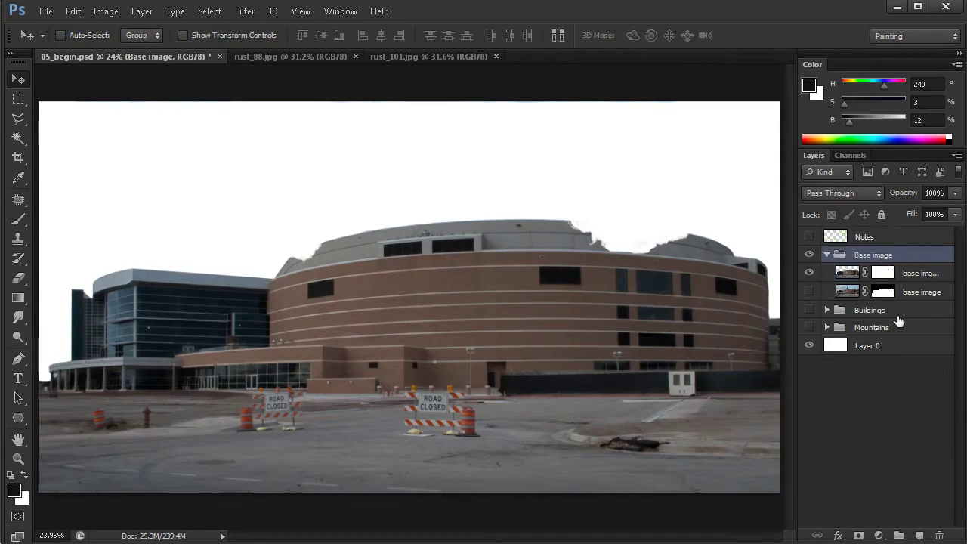
left_click(900, 534)
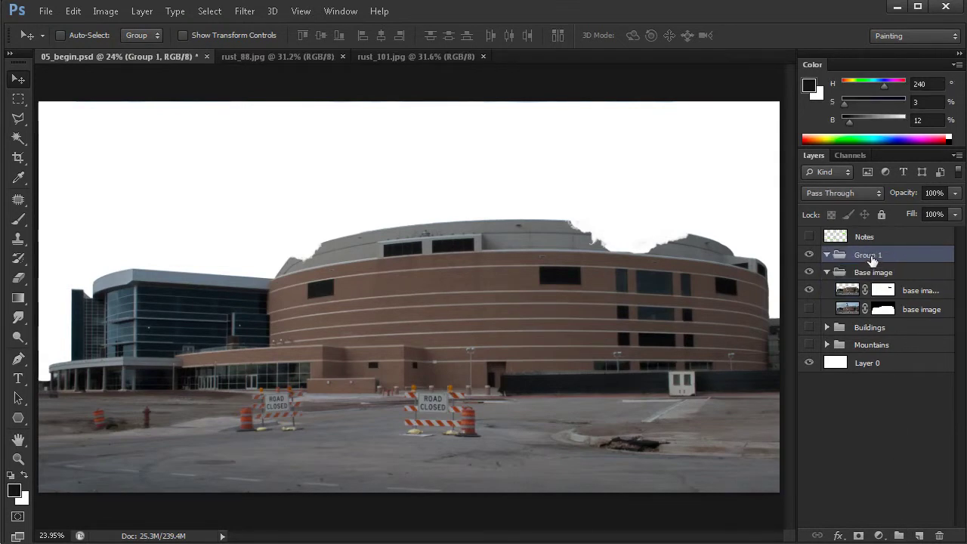
double_click(870, 257)
type("Te")
key("Return")
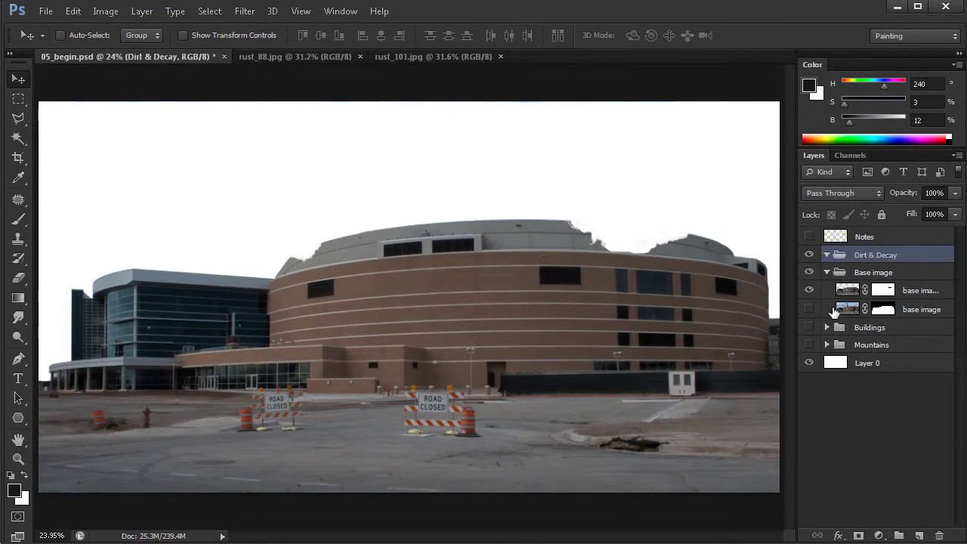
Copy the rust_101.jpg texture into the Dirt & Decay group of 05_begin.psd and position it over the round building
left_click(409, 56)
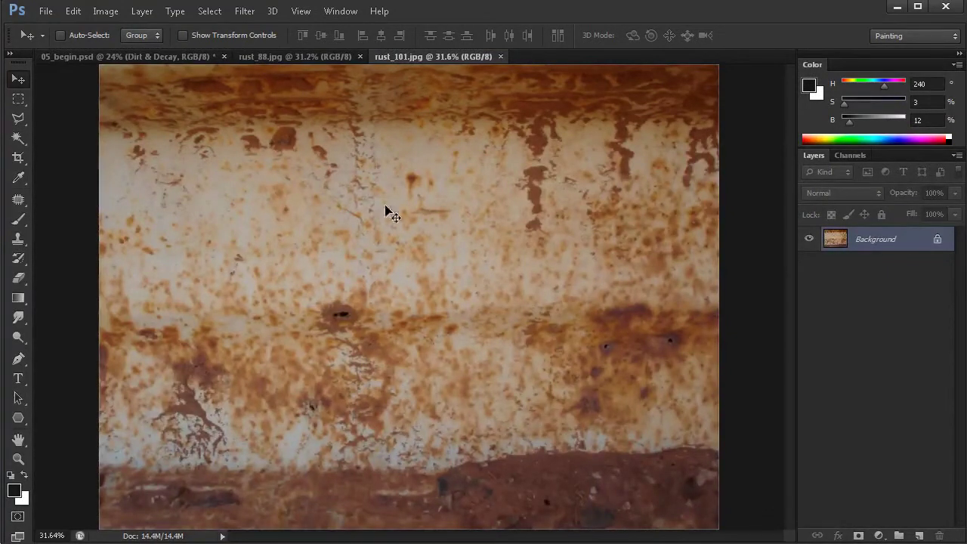
left_click_drag(580, 340, 609, 362)
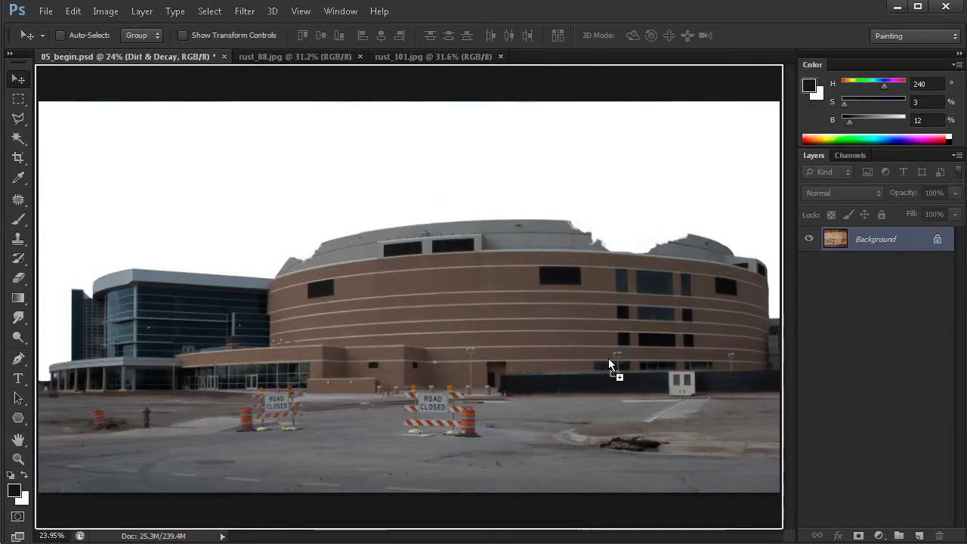
left_click_drag(495, 229, 458, 268)
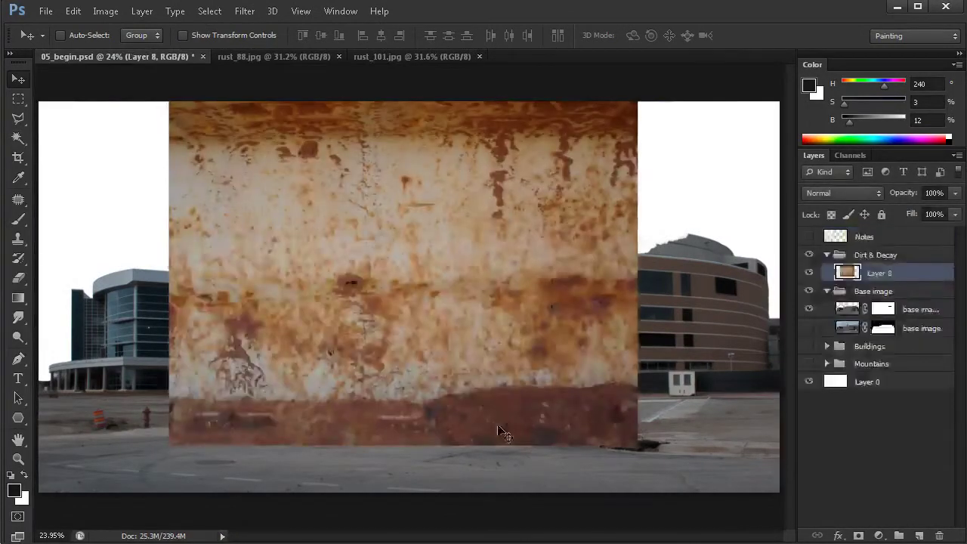
left_click_drag(471, 220, 533, 230)
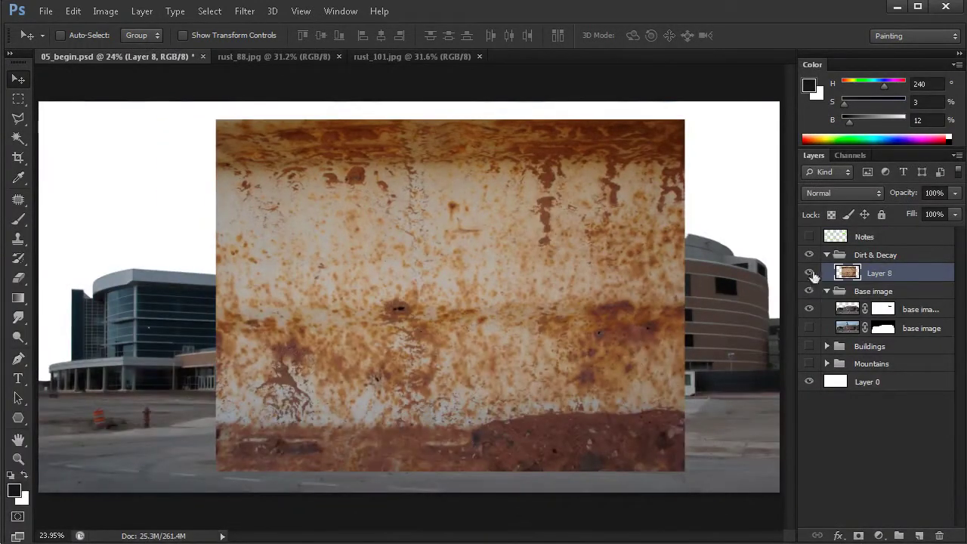
left_click(810, 275)
left_click(807, 278)
Enlarge the rust texture proportionally to about 119% with Free Transform
scroll(694, 372, "up", 2)
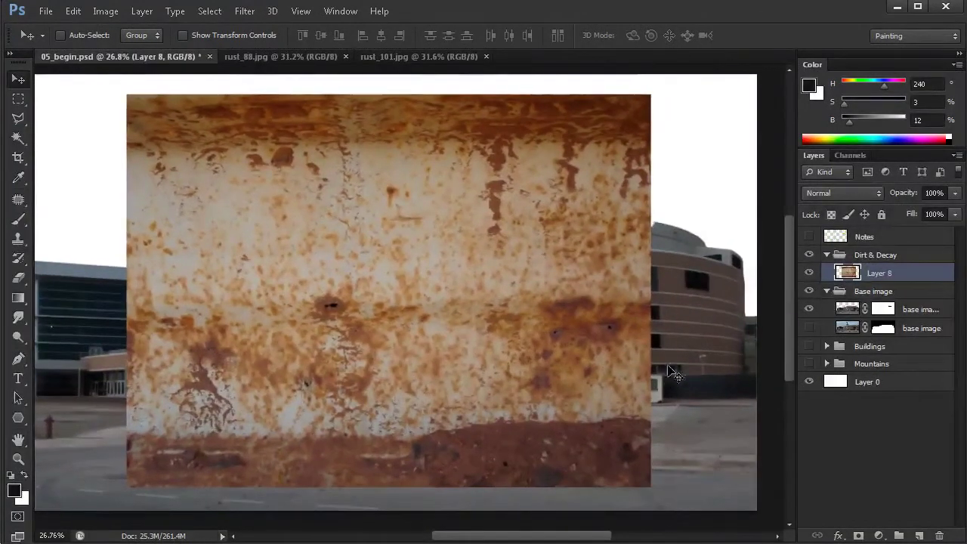
key("ctrl+t")
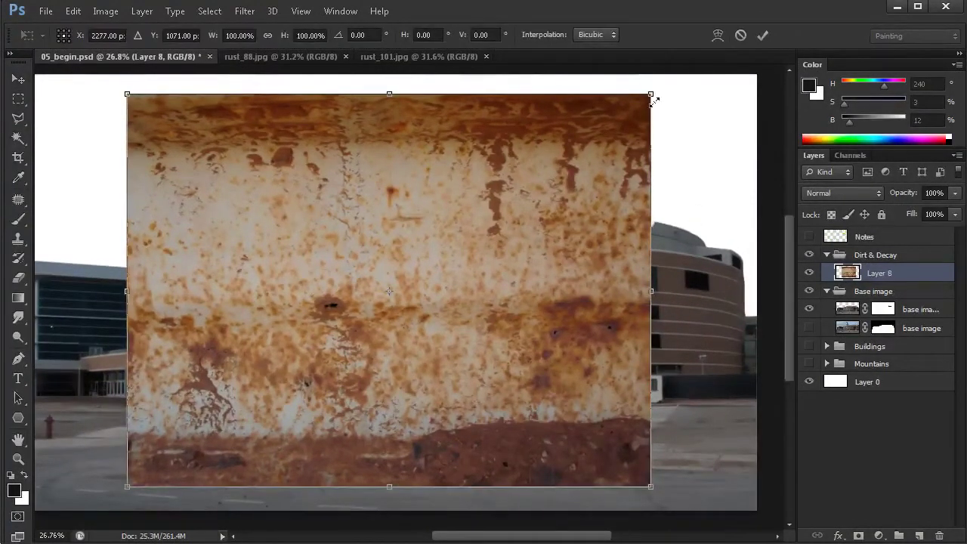
left_click_drag(650, 93, 731, 69)
left_click_drag(712, 486, 750, 511)
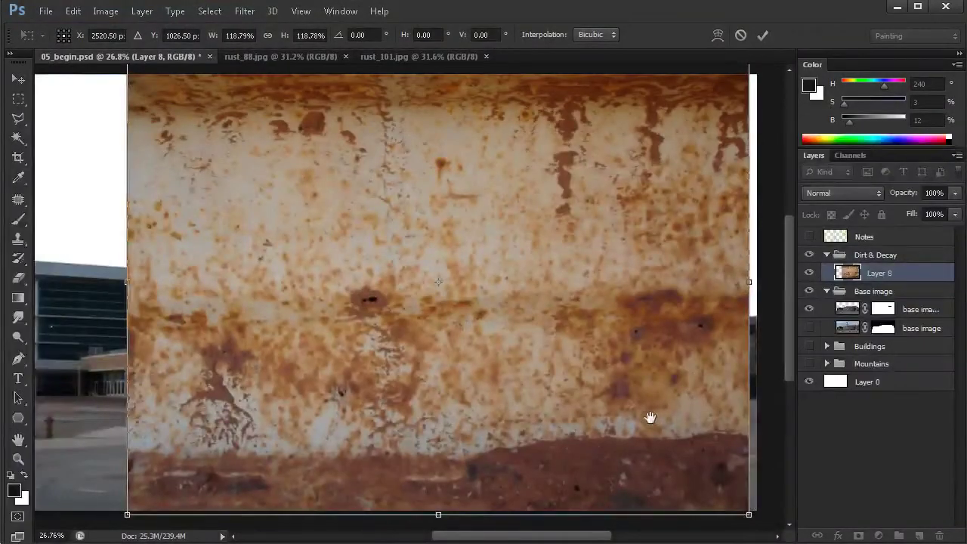
left_click_drag(651, 414, 642, 397)
key("ctrl+minus")
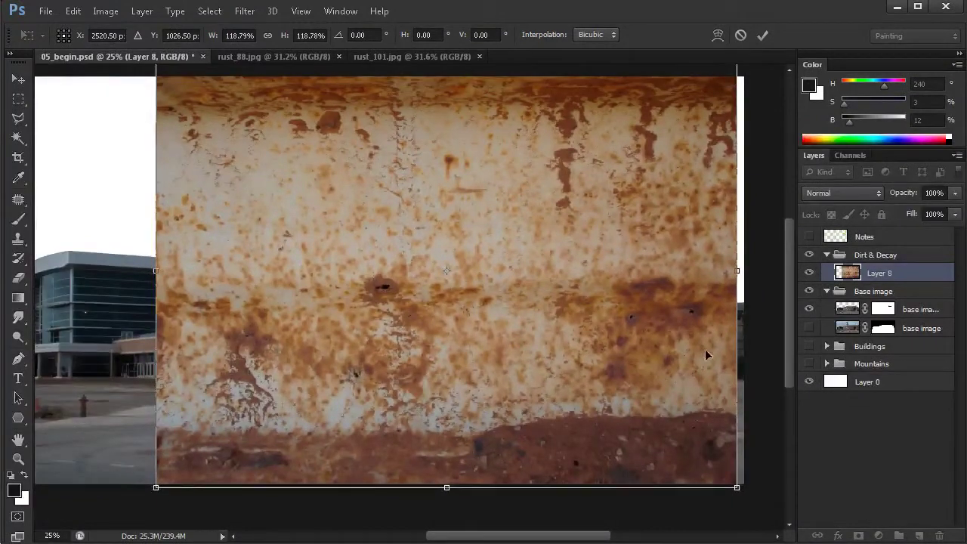
Lower the rust layer's opacity to 35% and move the texture down until its upper edge meets the building's roofline
left_click_drag(909, 196, 895, 198)
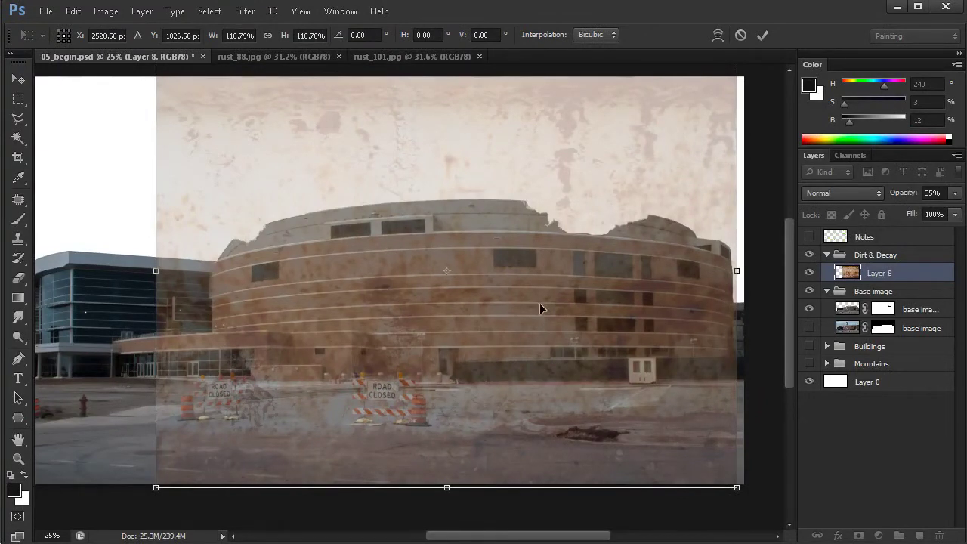
left_click_drag(537, 308, 556, 356)
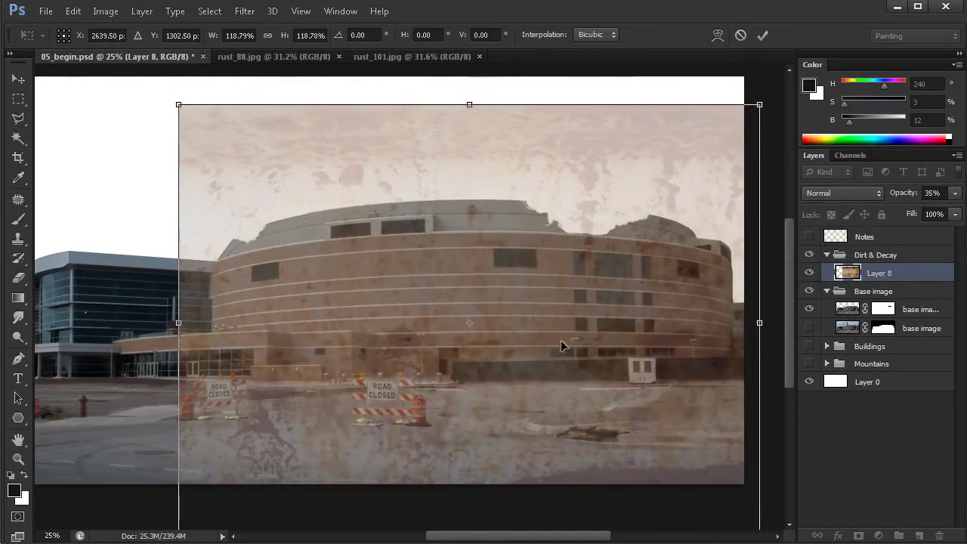
left_click_drag(544, 260, 538, 316)
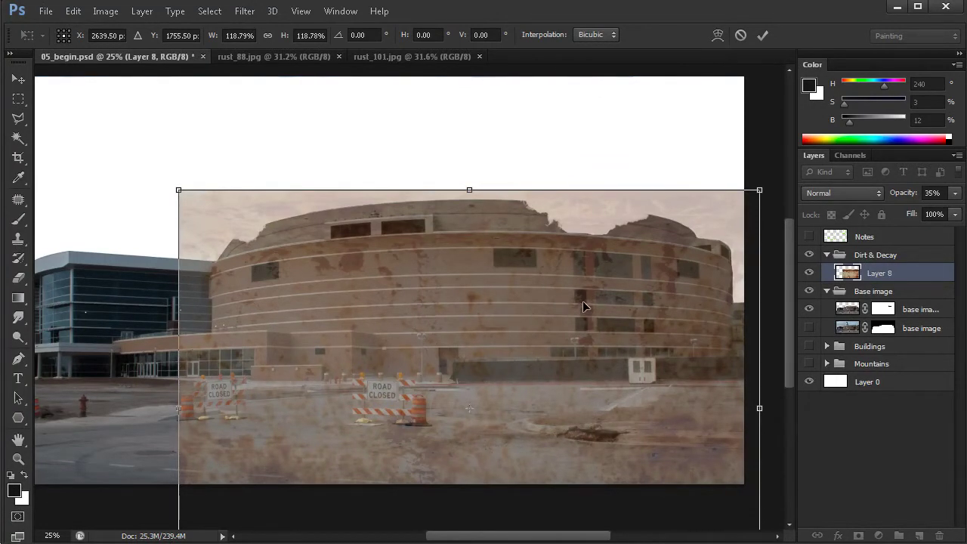
mouse_move(578, 304)
left_mouse_down()
mouse_move(579, 316)
mouse_move(579, 309)
left_mouse_up()
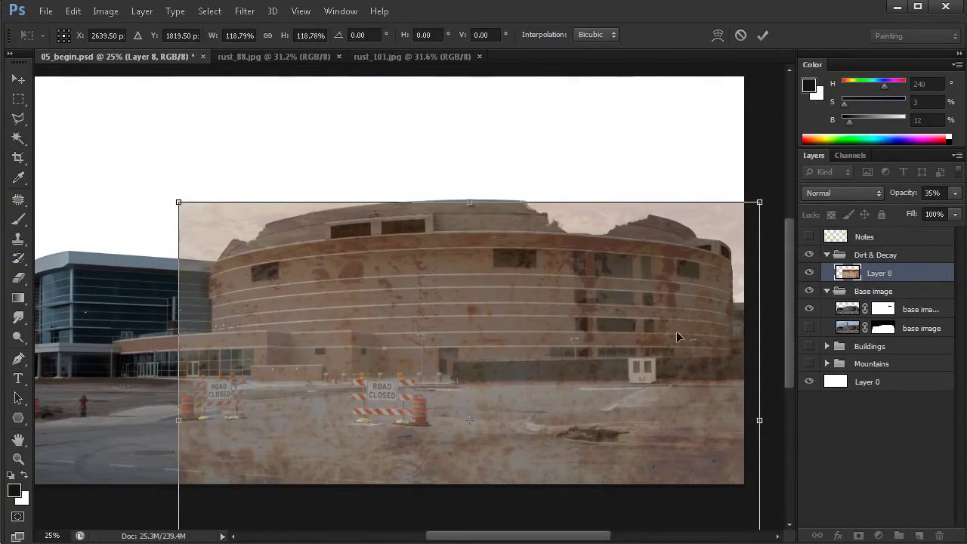
key("Return")
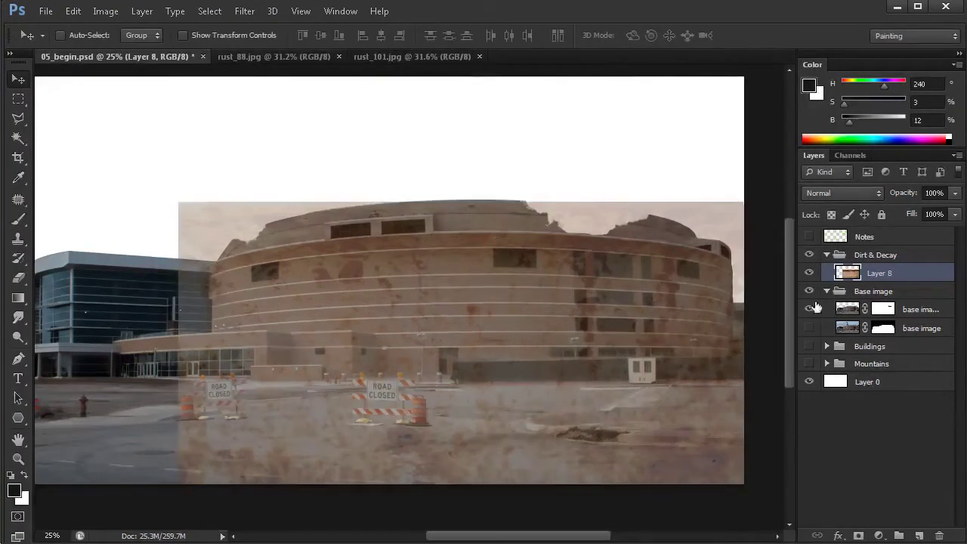
Set the rust layer's opacity to 99% and its blend mode to Overlay
left_click(927, 194)
type("99")
key("Return")
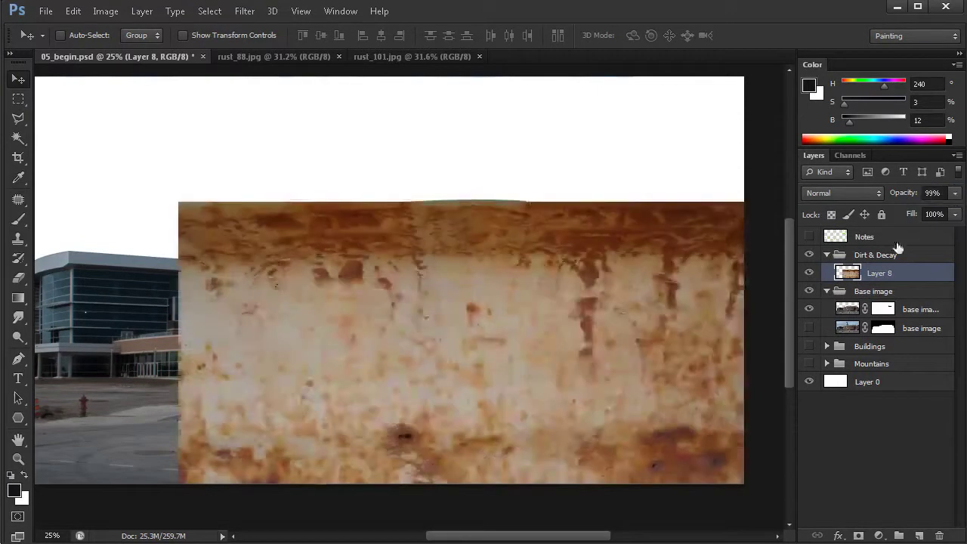
left_click(862, 198)
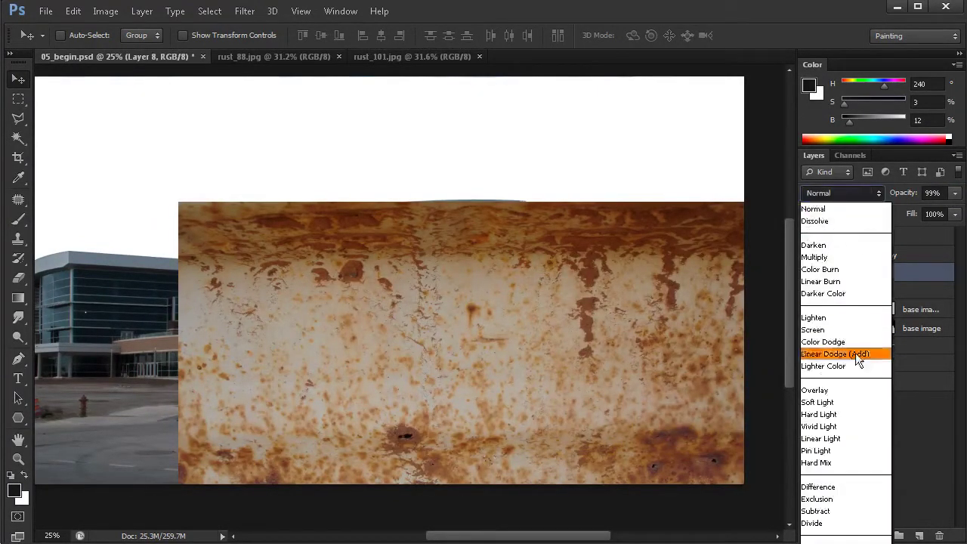
left_click(840, 390)
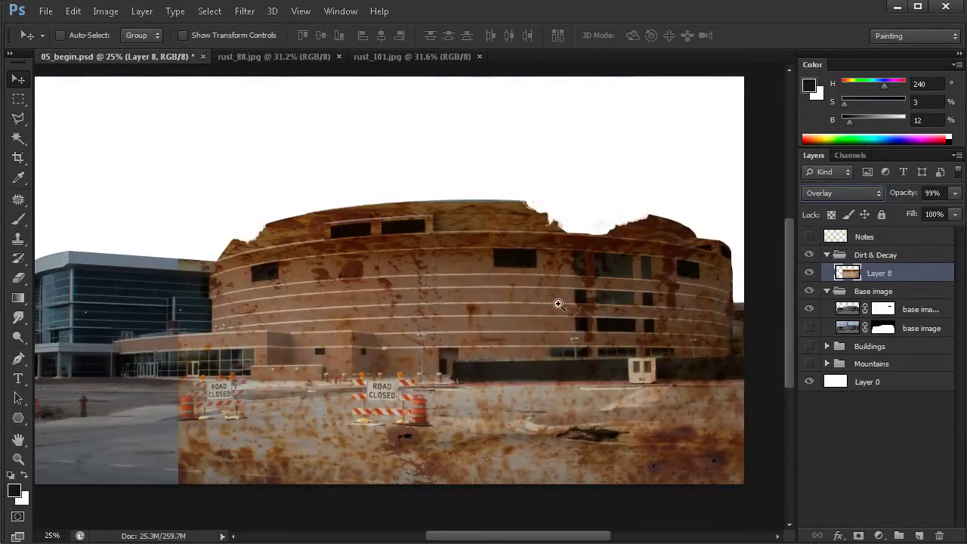
Move the rust texture upward so its more heavily rusted lower area covers the building's facade
scroll(611, 306, "up", 3)
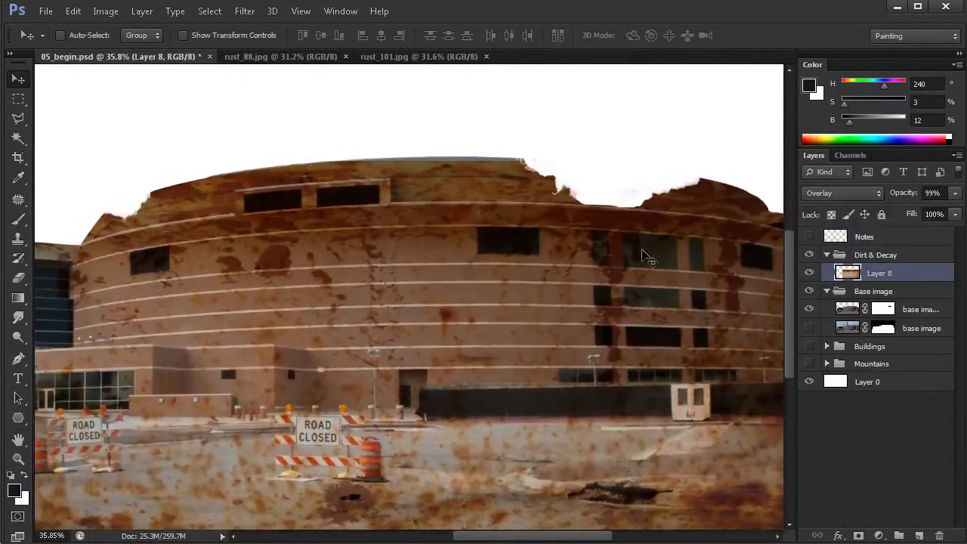
left_click_drag(618, 346, 614, 325)
scroll(583, 356, "down", 2)
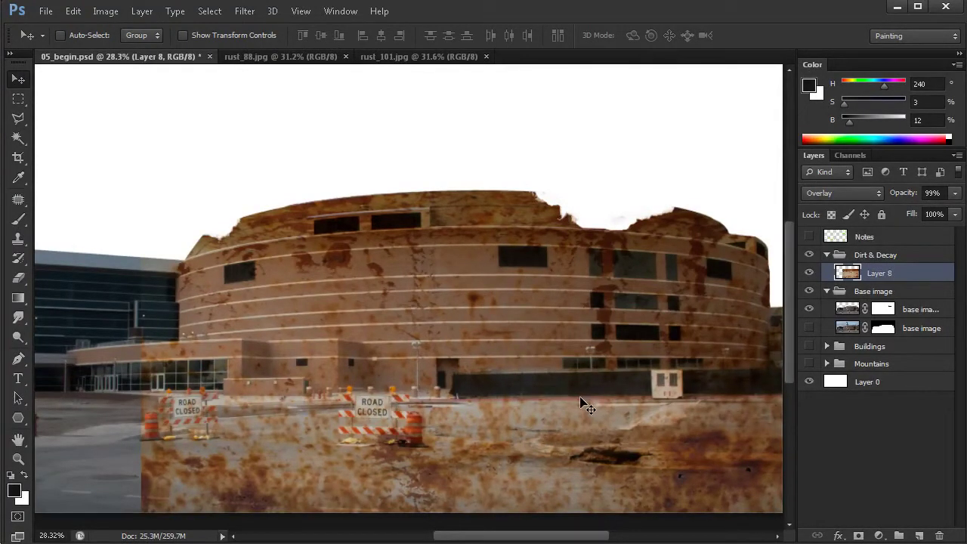
left_click_drag(598, 403, 594, 313)
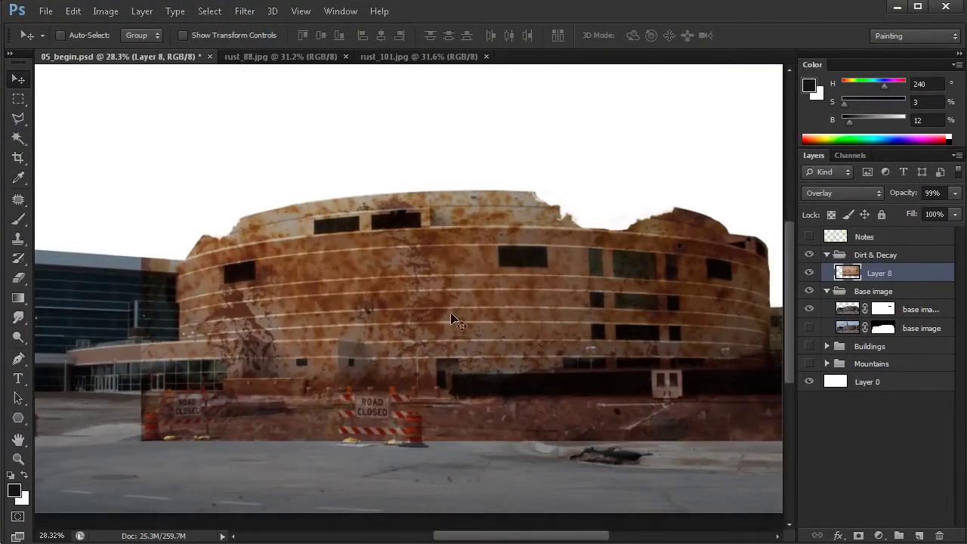
mouse_move(599, 366)
left_mouse_down()
mouse_move(616, 339)
mouse_move(605, 344)
mouse_move(602, 368)
left_mouse_up()
Rotate the rust texture 180° with Free Transform and lower it over the round building to Y 1302.5 px
key("ctrl+t")
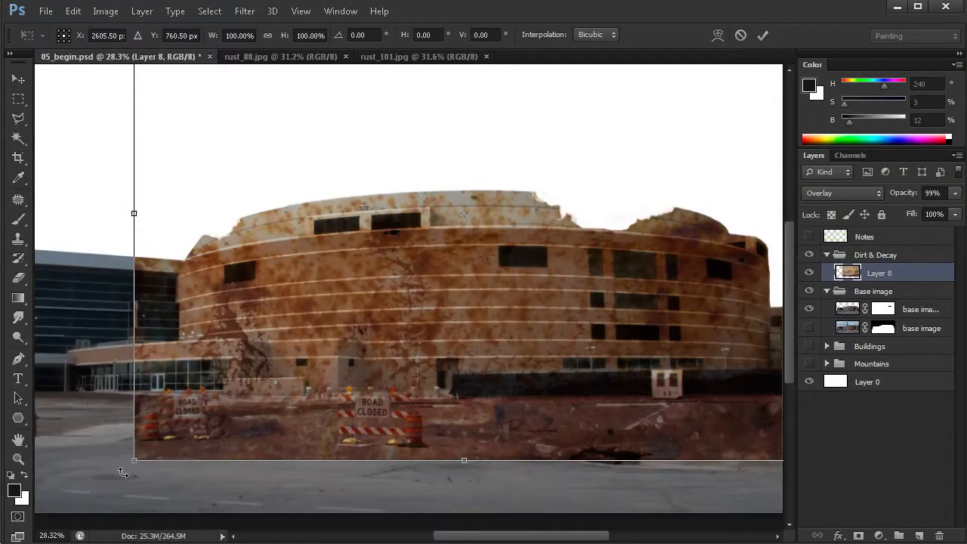
left_click_drag(123, 472, 219, 60)
left_click_drag(310, 127, 732, 421)
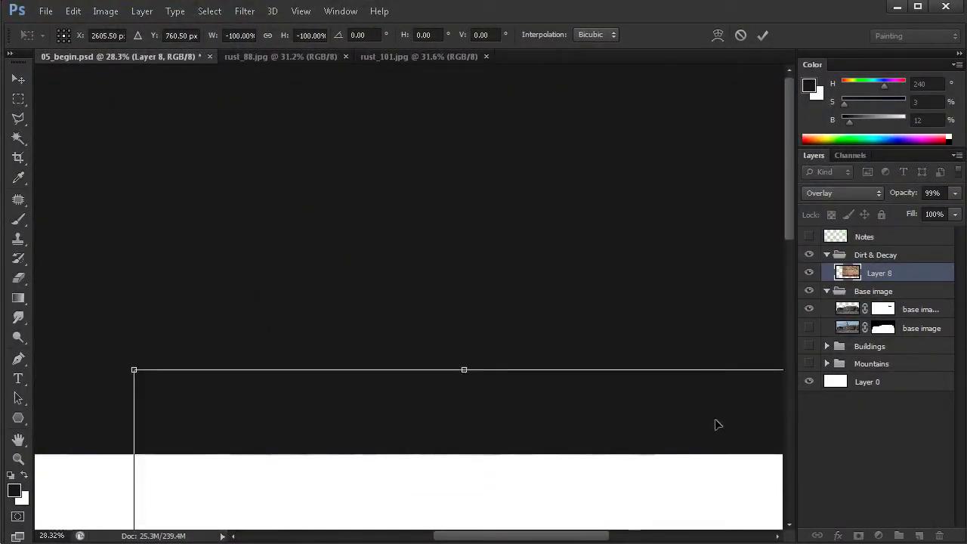
scroll(597, 380, "down", 8)
left_click_drag(572, 339, 586, 375)
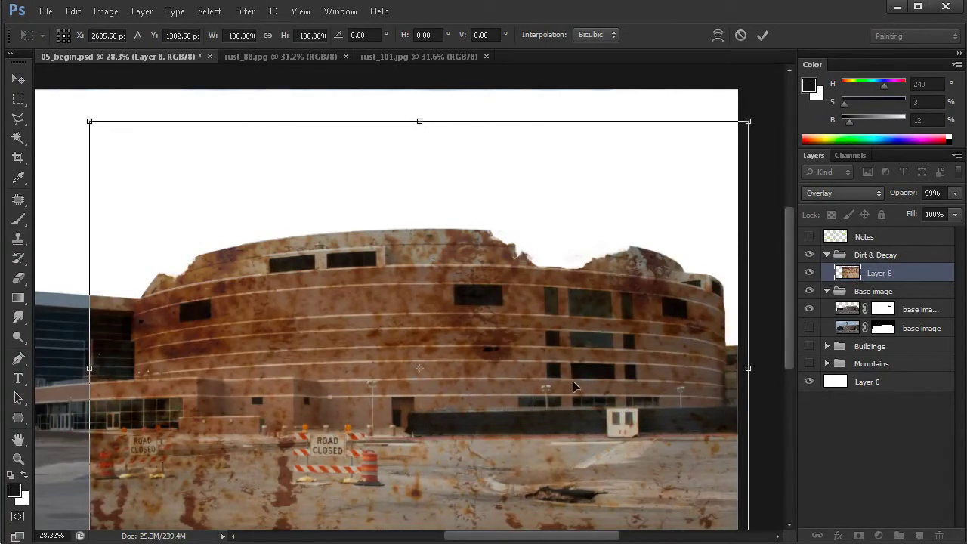
left_click_drag(572, 371, 560, 339)
Scale the rotated rust texture down proportionally to about 92% to fit the round building's width
scroll(572, 378, "down", 2)
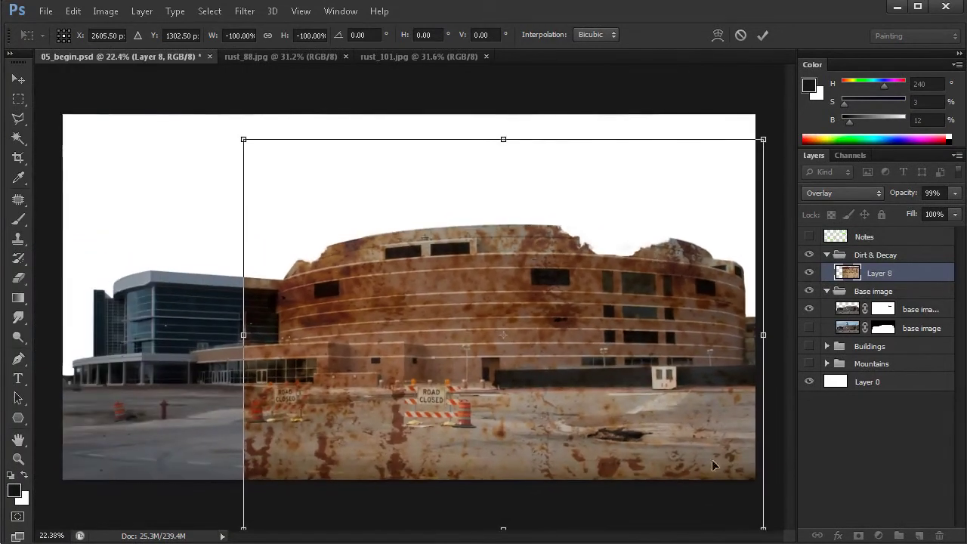
scroll(563, 406, "down", 2)
left_click_drag(272, 488, 297, 470)
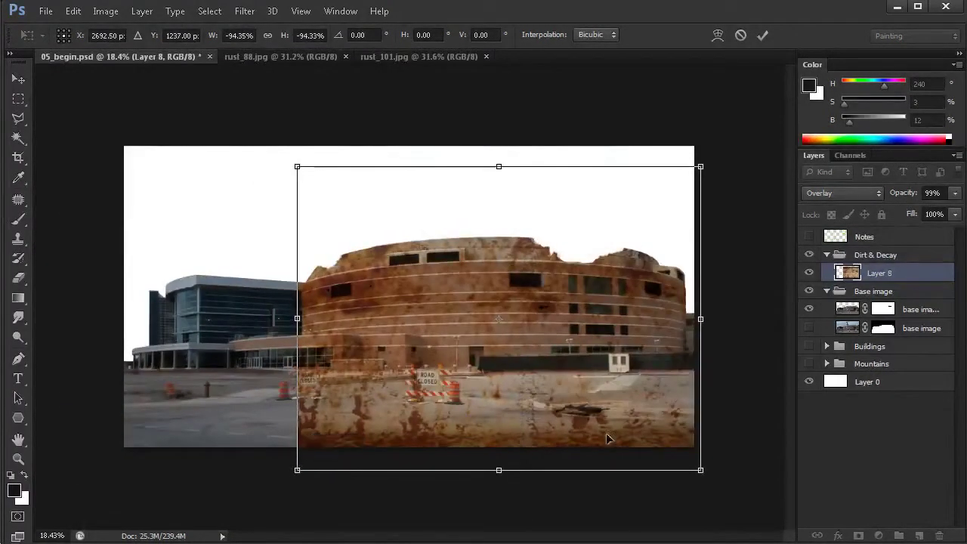
left_click_drag(701, 470, 690, 462)
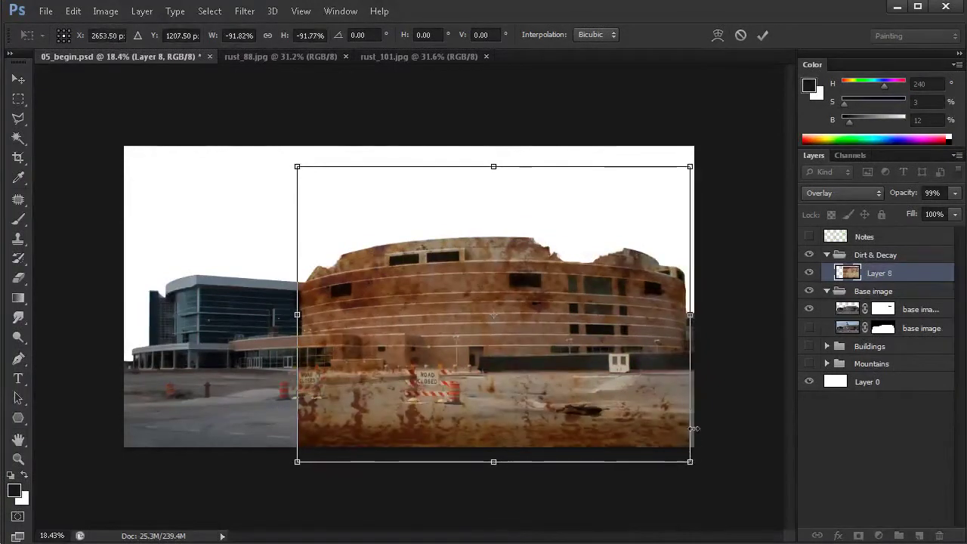
Switch the rust texture's active Free Transform to Warp mode
scroll(602, 332, "up", 3)
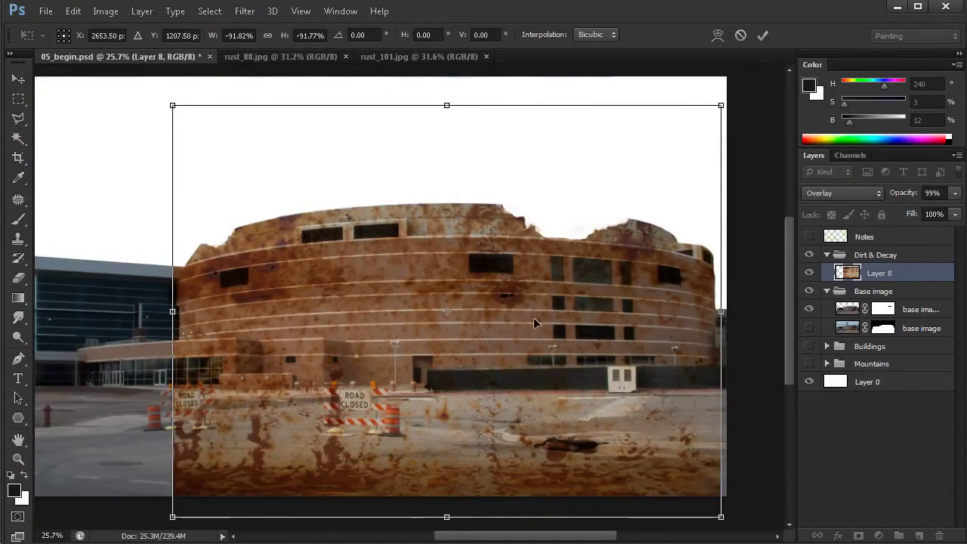
right_click(446, 314)
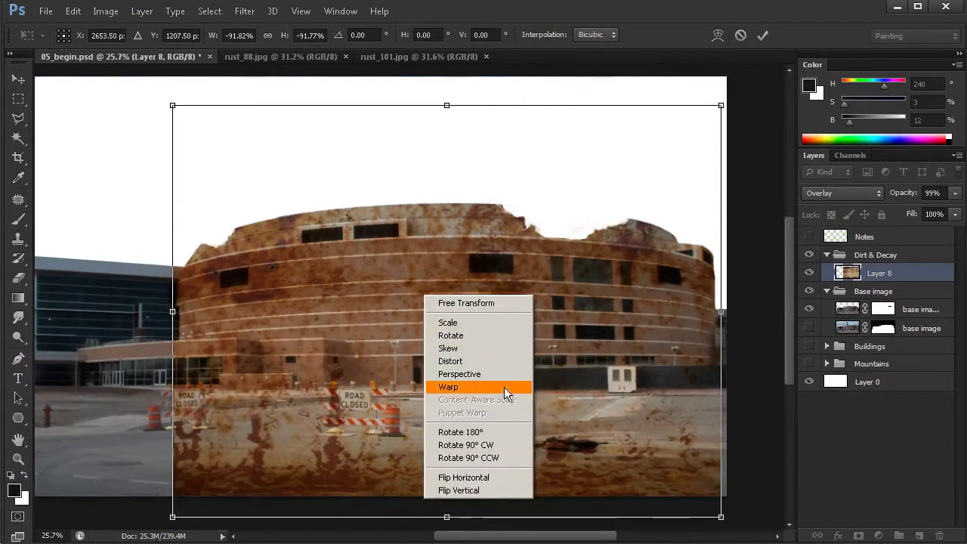
left_click(460, 387)
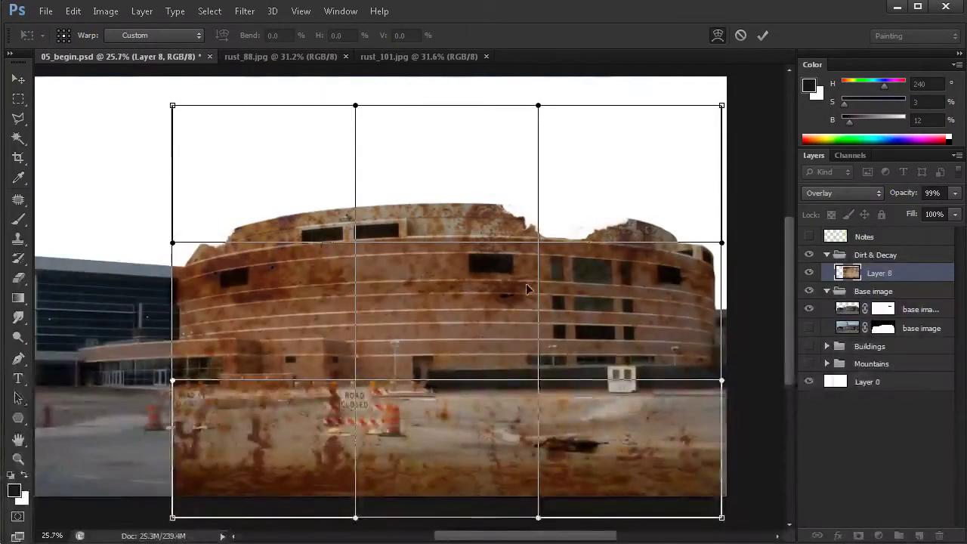
scroll(620, 324, "right", 2)
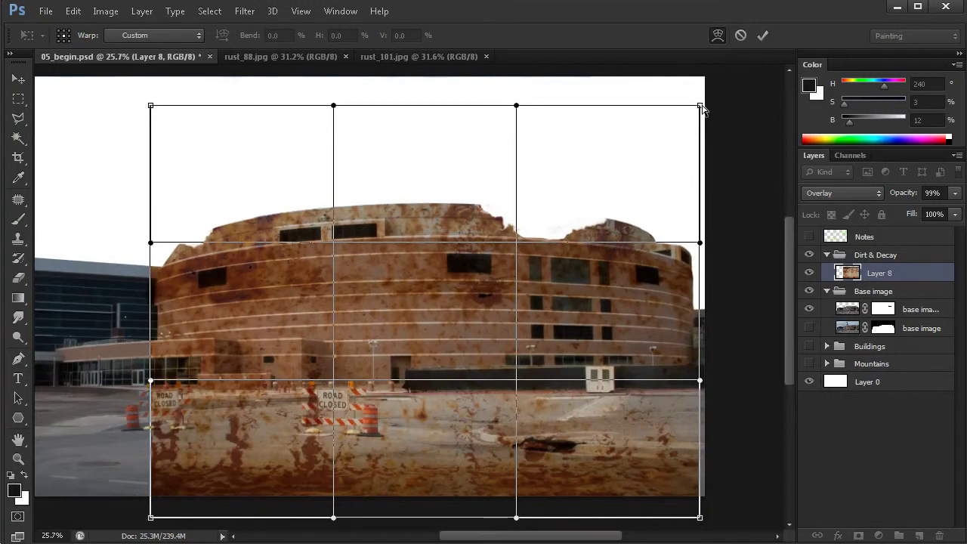
left_click_drag(701, 108, 705, 118)
left_click_drag(706, 128, 645, 185)
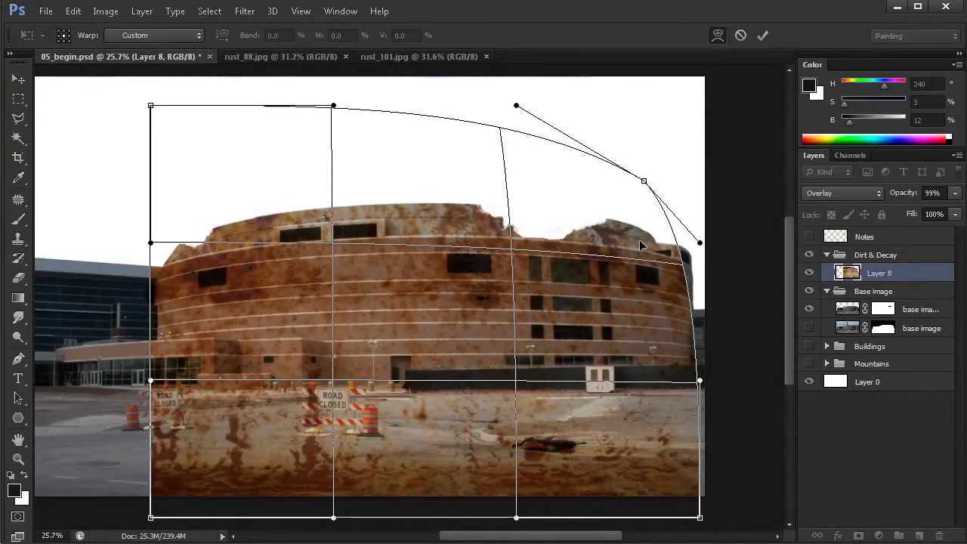
key("ctrl+z")
Arch the rust texture's upper edge by lowering both upper warp corners and adjusting their curve handles to echo the round roofline
mouse_move(517, 107)
left_mouse_down()
mouse_move(528, 88)
mouse_move(517, 95)
left_mouse_up()
left_click_drag(700, 106, 703, 169)
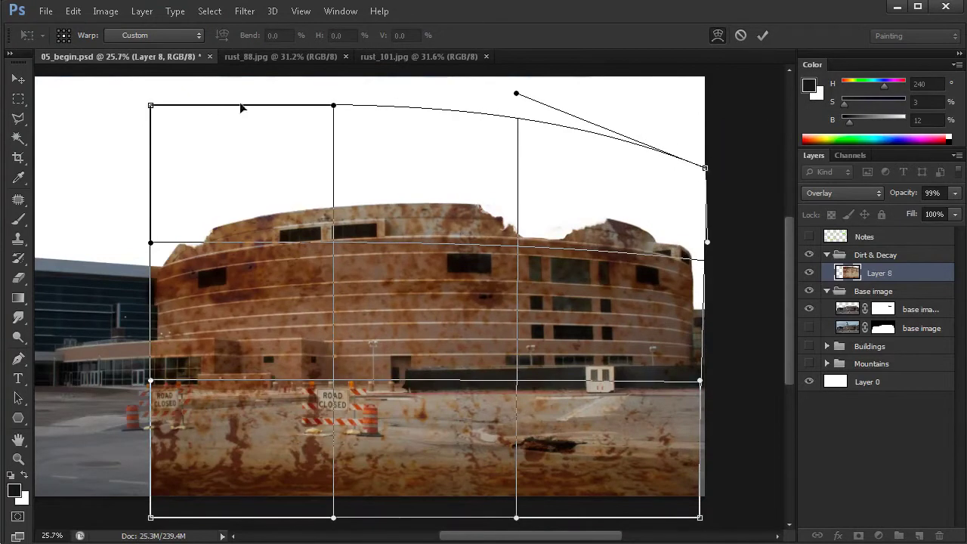
left_click_drag(151, 107, 148, 172)
left_click_drag(321, 118, 317, 147)
left_click_drag(148, 171, 149, 208)
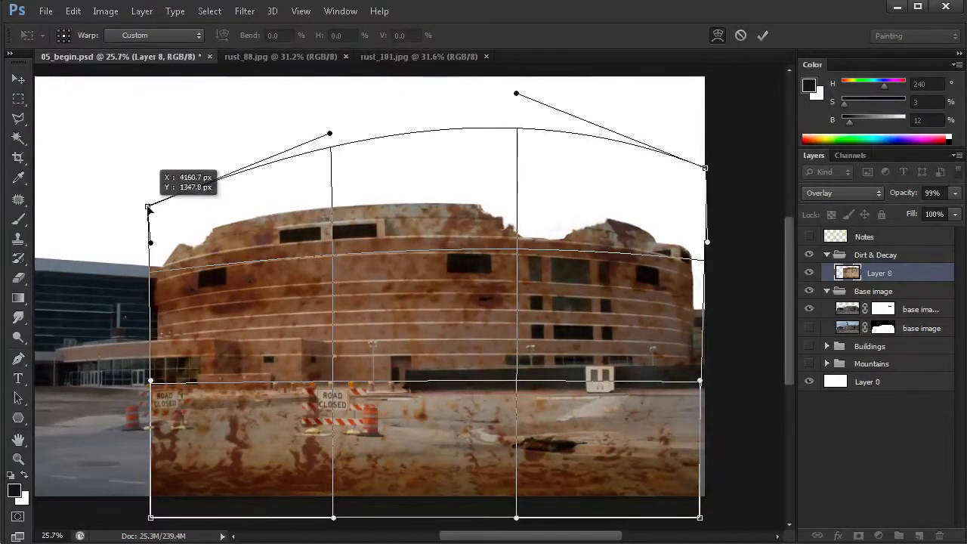
left_click_drag(325, 136, 313, 135)
left_click_drag(708, 169, 716, 210)
left_click_drag(518, 100, 527, 143)
Bow the texture's lower edge by raising both lower warp corners and adjusting the curve handles beside them
left_click_drag(152, 518, 151, 426)
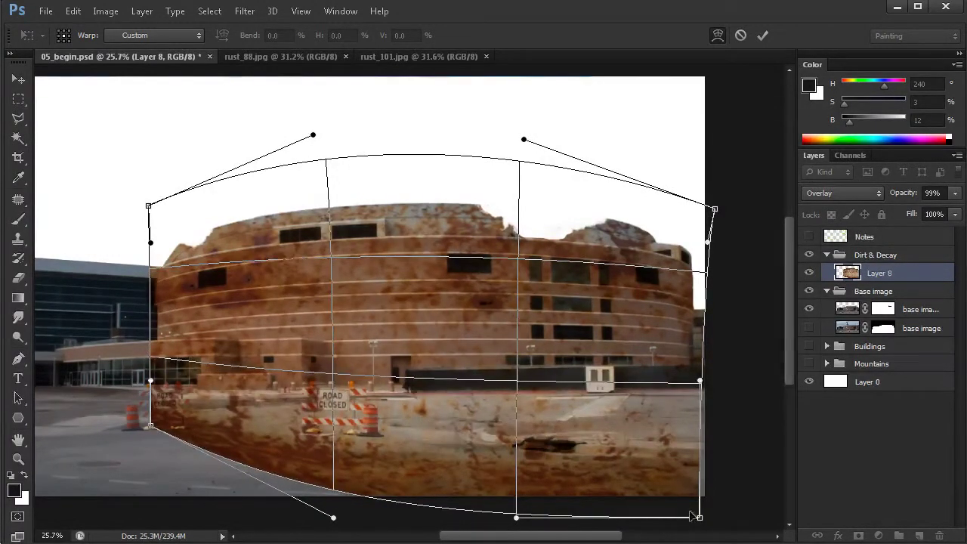
left_click_drag(701, 520, 705, 407)
left_click_drag(516, 517, 517, 500)
left_click_drag(333, 519, 326, 483)
left_click_drag(701, 352, 707, 364)
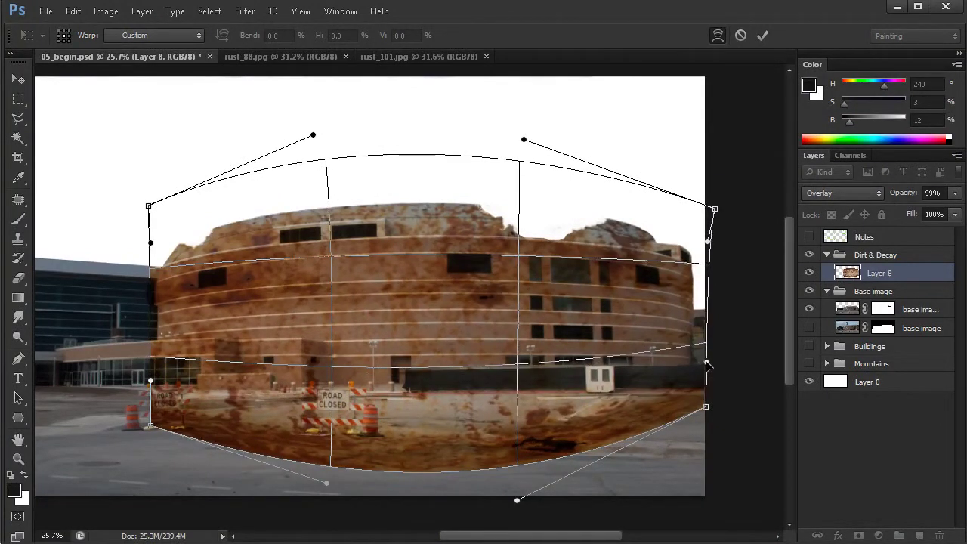
left_click_drag(705, 408, 707, 394)
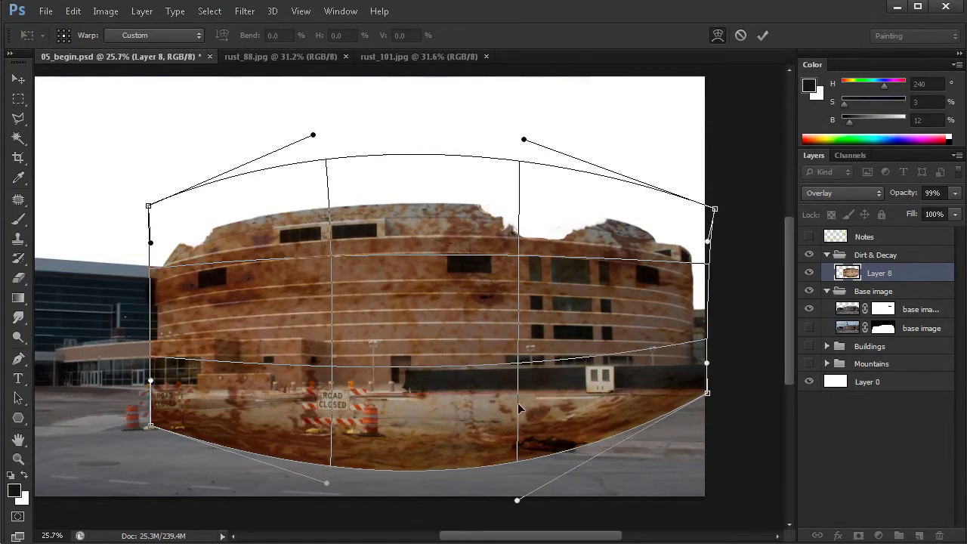
Raise the lower part of the warp mesh and bend its left side to follow the facade's curved stripes
left_click_drag(519, 408, 517, 398)
left_click_drag(330, 427, 331, 423)
mouse_move(151, 428)
left_mouse_down()
mouse_move(151, 401)
mouse_move(152, 415)
left_mouse_up()
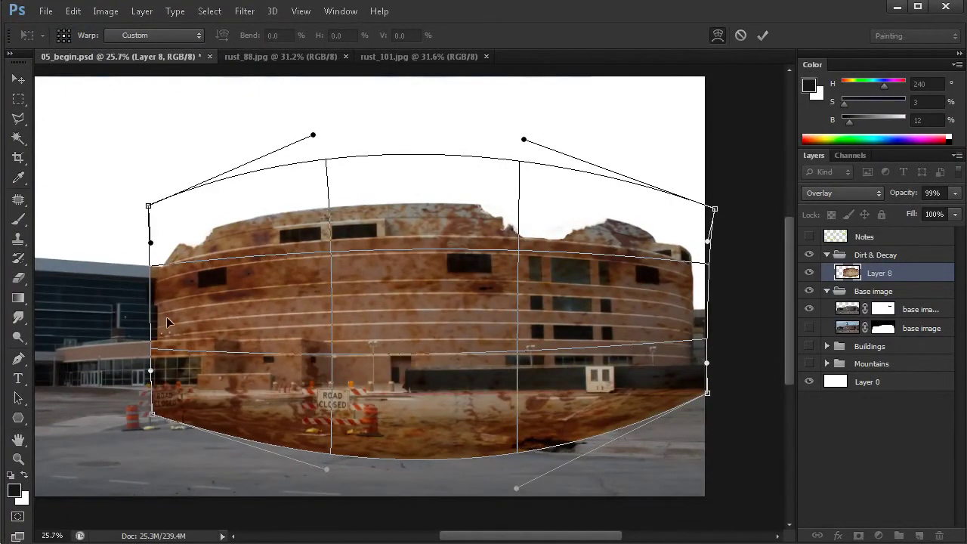
left_click_drag(149, 210, 147, 272)
left_click_drag(316, 137, 323, 138)
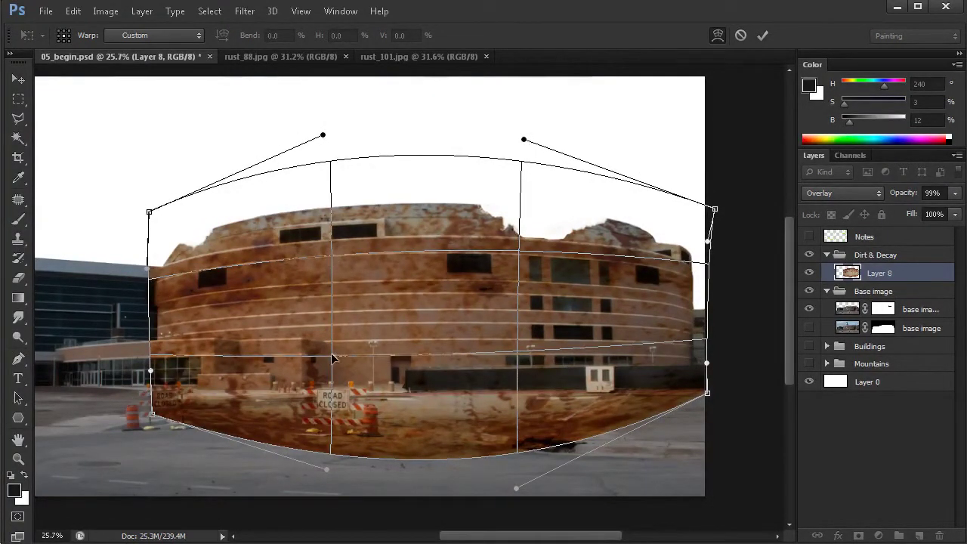
Pull the four warp corners slightly inward to fit the round building's sides and apply the warp
mouse_move(715, 213)
left_mouse_down()
mouse_move(714, 249)
mouse_move(706, 222)
left_mouse_up()
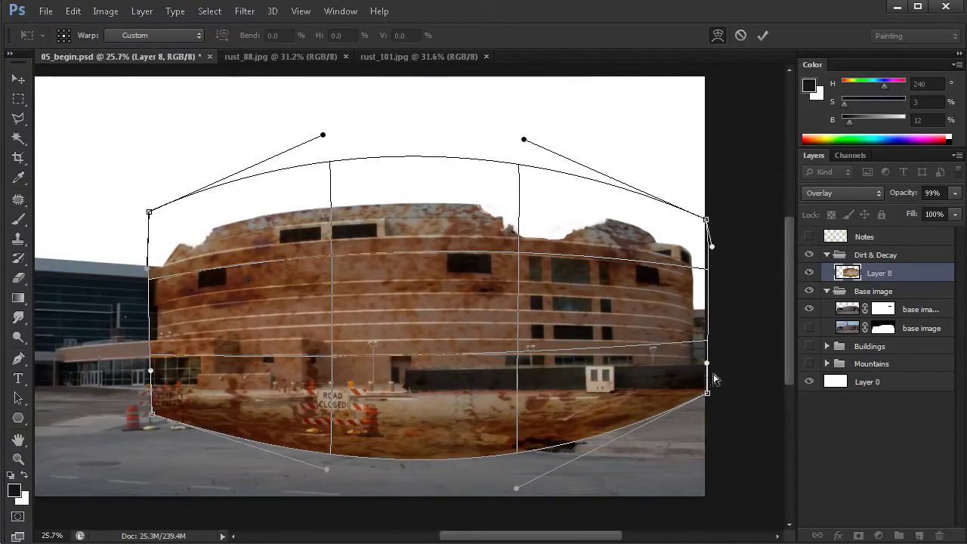
left_click_drag(710, 399, 704, 399)
left_click_drag(708, 223, 703, 245)
left_click_drag(149, 213, 156, 210)
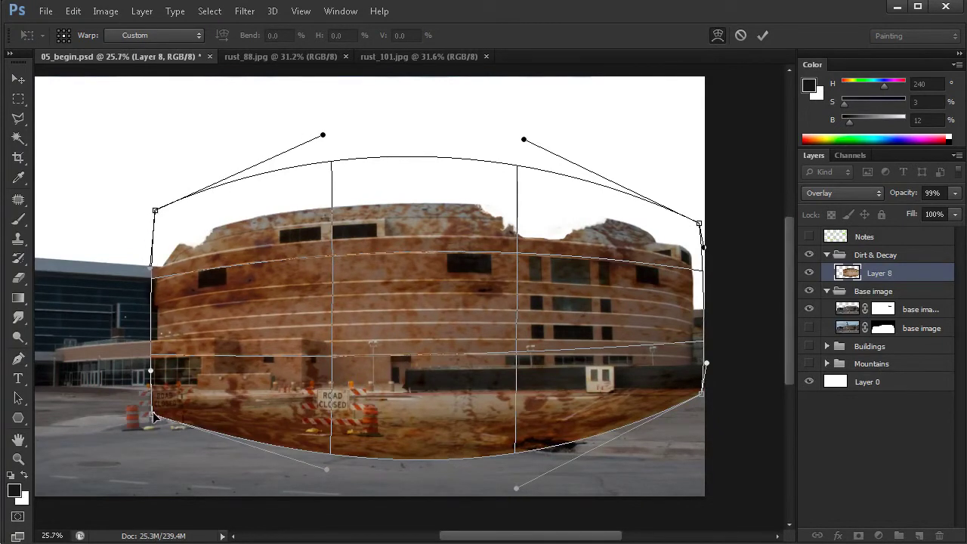
left_click_drag(154, 415, 156, 408)
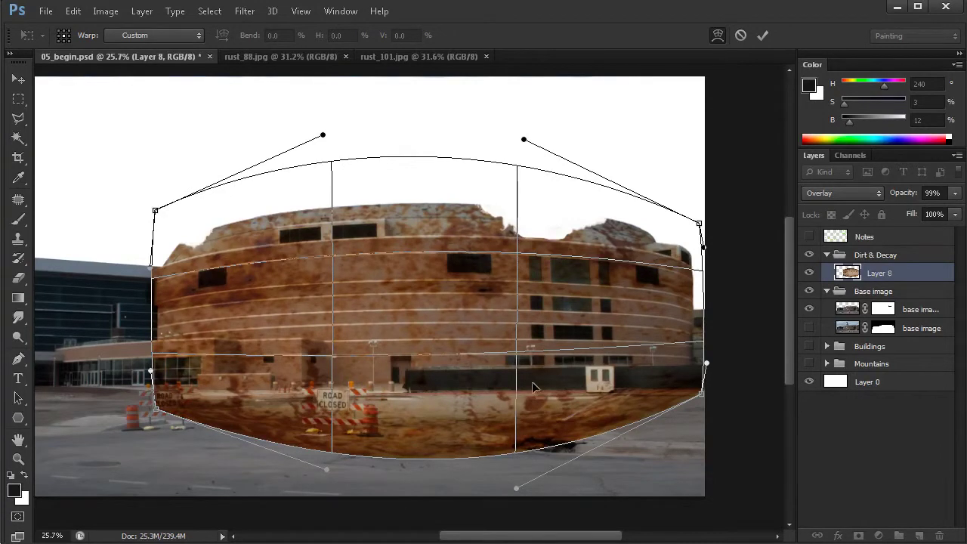
key("Return")
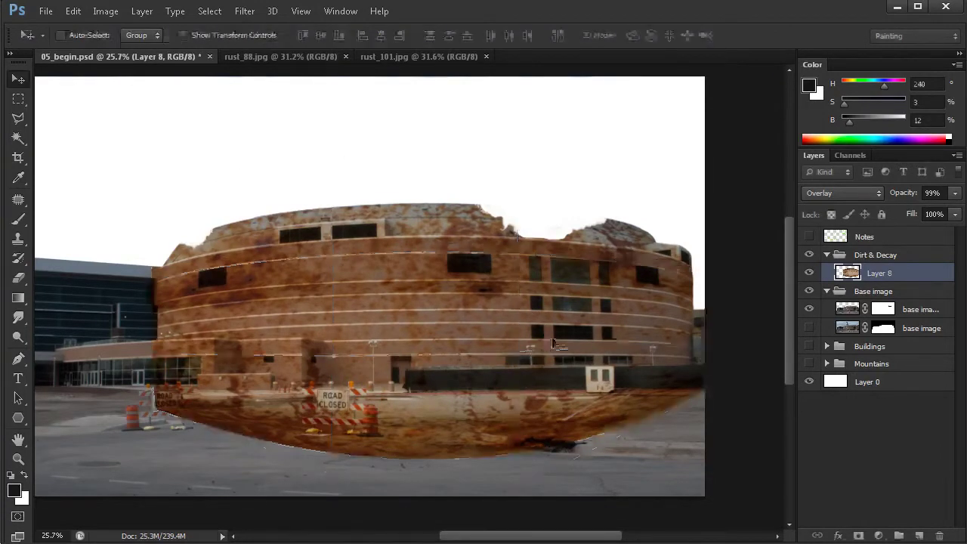
Set up the Eraser with a hard round brush at 100% hardness and a diameter of about 96 px
scroll(603, 349, "up", 3)
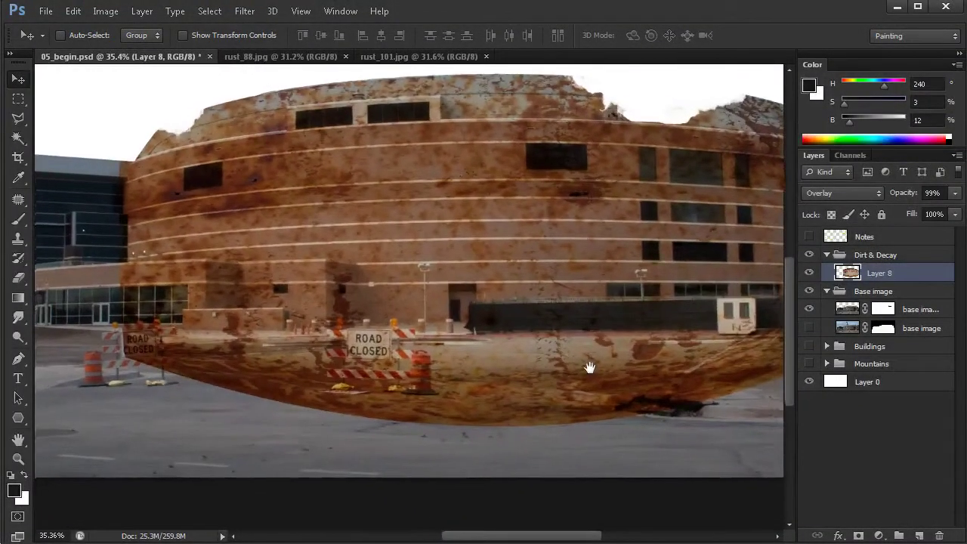
scroll(590, 367, "down", 2)
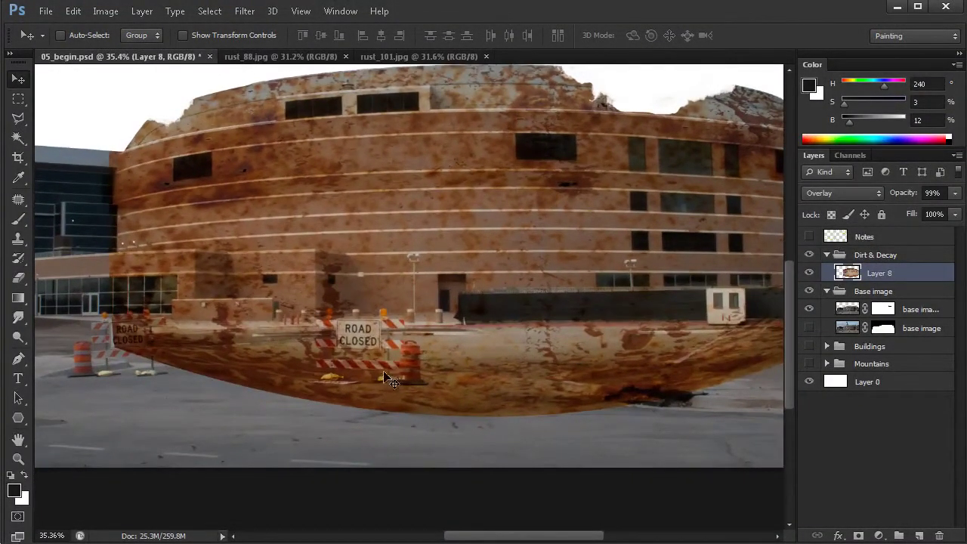
key("e")
left_click_drag(335, 217, 320, 220)
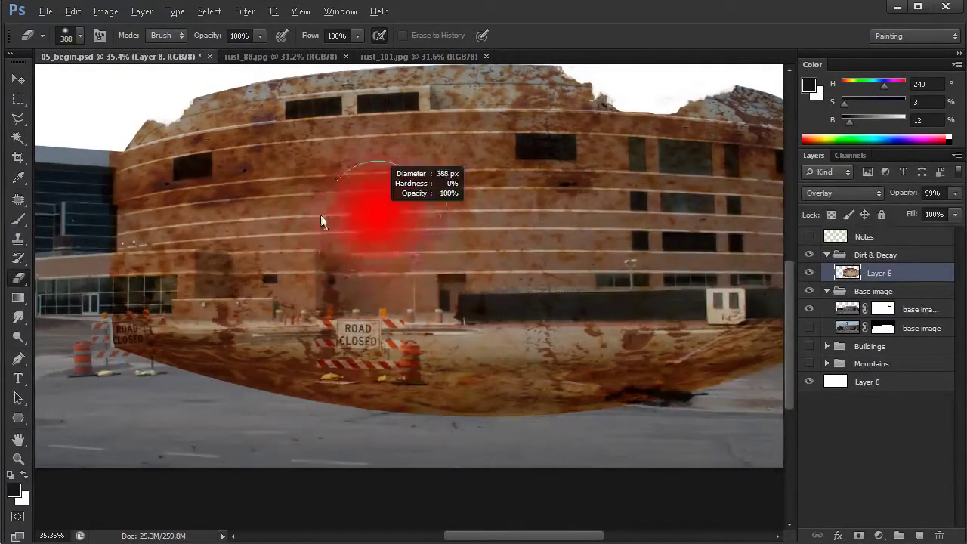
right_click(320, 219)
scroll(759, 337, "up", 5)
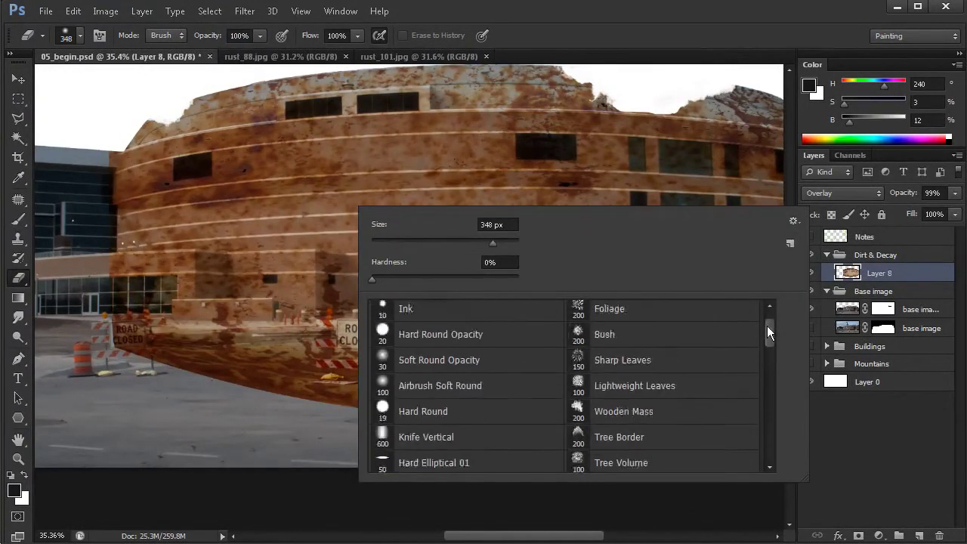
left_click(439, 339)
left_click(272, 356)
left_click_drag(295, 391, 309, 395)
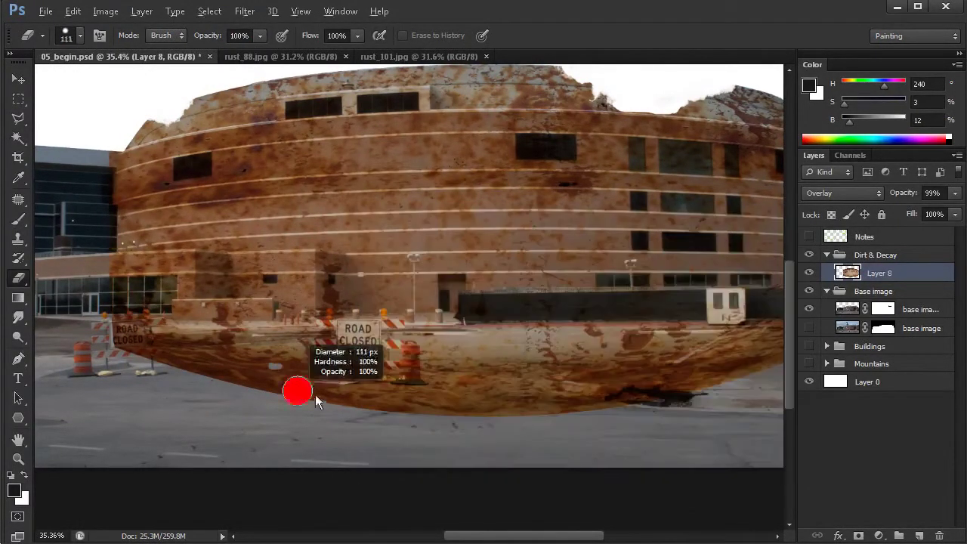
Erase the rust texture from the road, the barricades and the dark fence in front of the round building
left_click(237, 376)
mouse_move(236, 375)
left_mouse_down()
mouse_move(559, 397)
mouse_move(287, 397)
mouse_move(645, 378)
mouse_move(616, 395)
mouse_move(374, 404)
mouse_move(695, 385)
mouse_move(310, 372)
mouse_move(649, 356)
mouse_move(151, 354)
left_mouse_up()
mouse_move(240, 346)
left_mouse_down()
mouse_move(105, 329)
mouse_move(204, 334)
mouse_move(179, 331)
mouse_move(196, 348)
mouse_move(226, 334)
mouse_move(147, 337)
mouse_move(669, 341)
mouse_move(459, 339)
mouse_move(598, 318)
mouse_move(597, 339)
mouse_move(637, 350)
left_mouse_up()
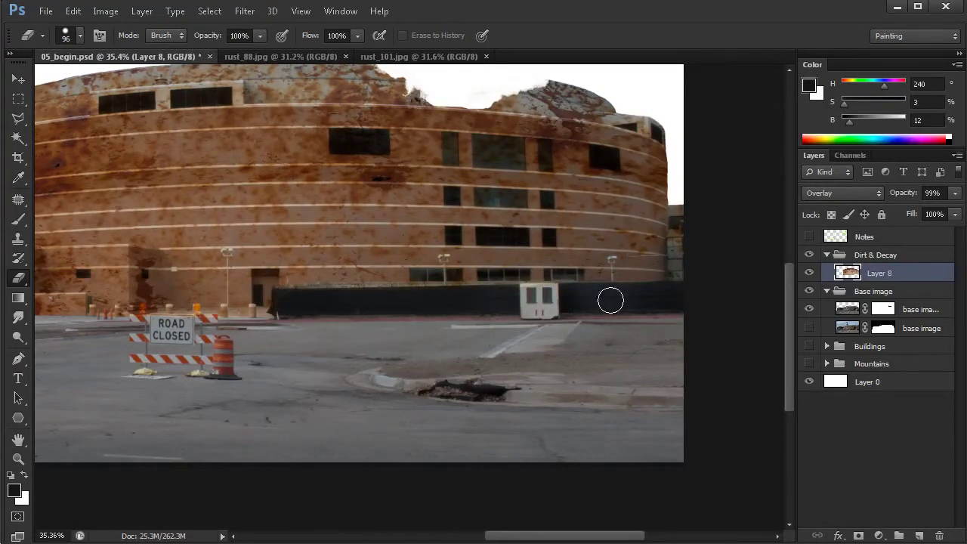
Erase the rust from the glass-fronted entrance building with a smaller eraser of about 27 px, briefly hiding the rust layer to check its edges
left_click_drag(233, 328, 297, 337)
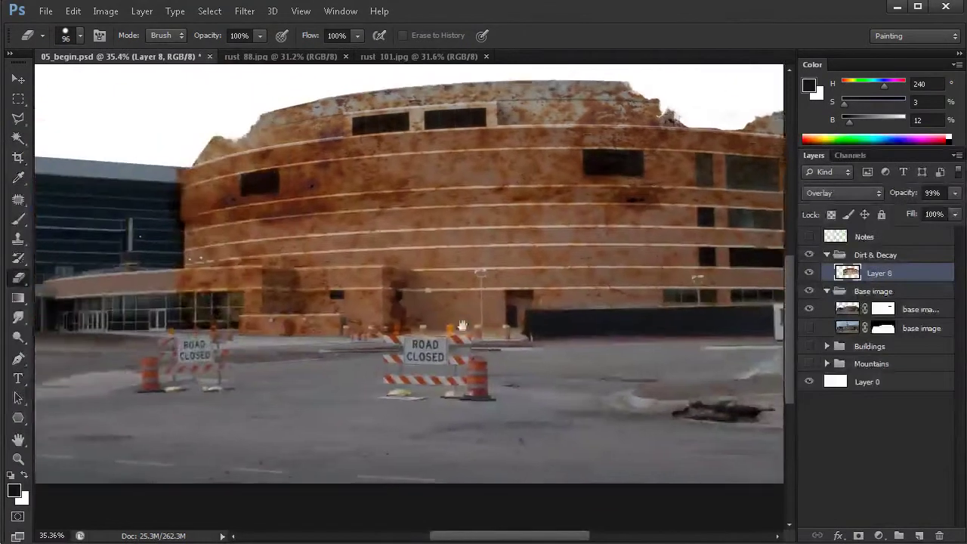
scroll(335, 340, "up", 2)
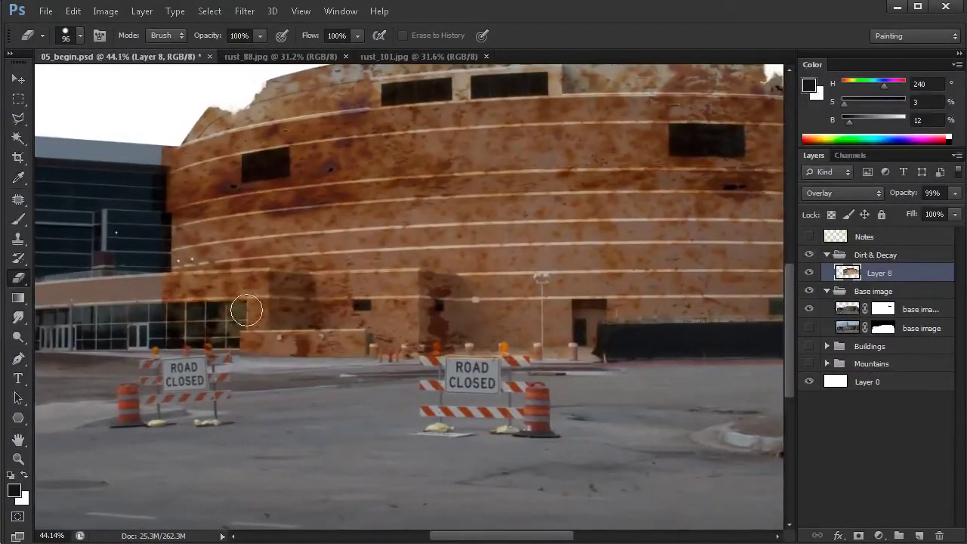
left_click_drag(460, 303, 438, 296)
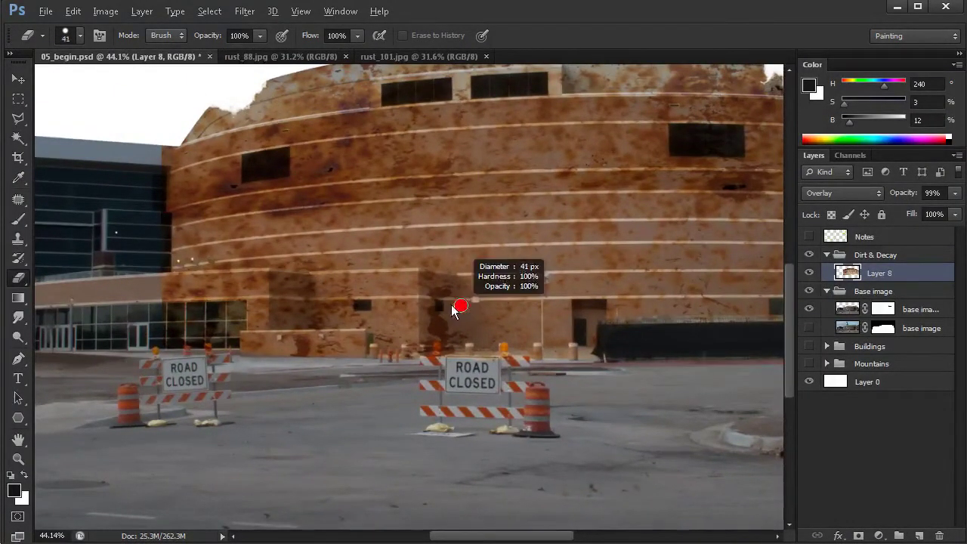
left_click(809, 273)
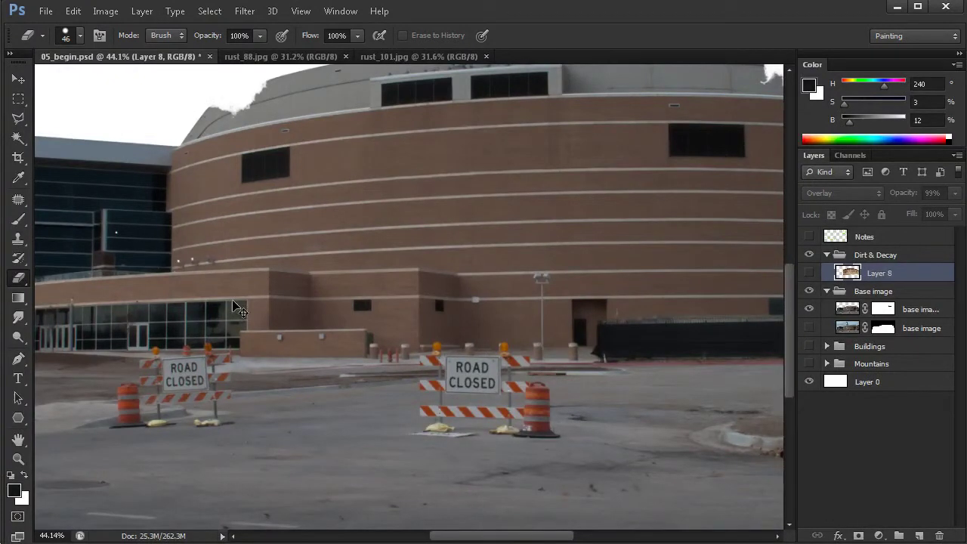
left_click(809, 273)
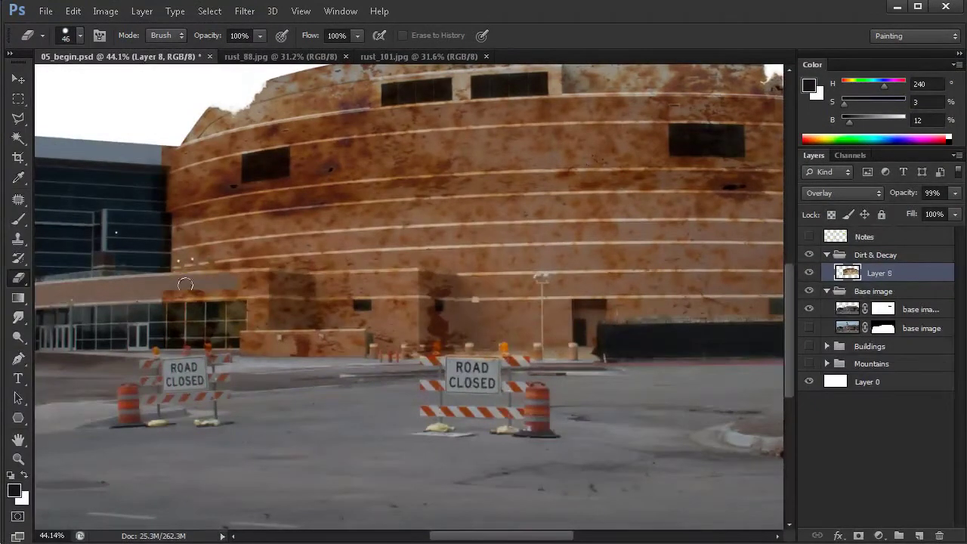
left_click_drag(298, 298, 264, 289)
mouse_move(242, 301)
left_mouse_down()
mouse_move(226, 347)
mouse_move(216, 290)
mouse_move(202, 353)
mouse_move(174, 300)
mouse_move(155, 314)
left_mouse_up()
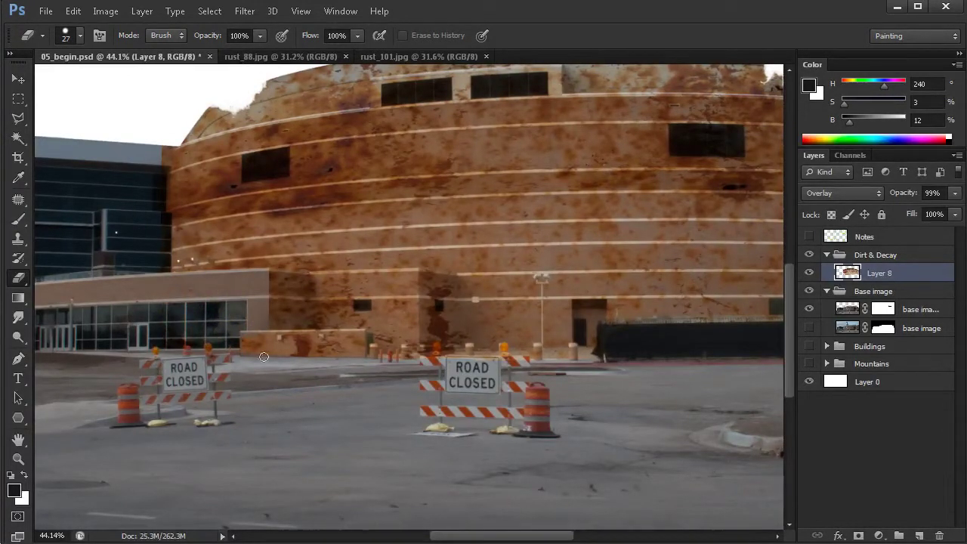
Erase the rust from the low wall and the shaded side of the entrance building with the 27 px eraser
left_click_drag(249, 341, 263, 337)
left_click_drag(358, 335, 356, 335)
left_click_drag(298, 348, 241, 344)
mouse_move(352, 346)
left_mouse_down()
mouse_move(284, 362)
mouse_move(275, 353)
mouse_move(248, 356)
left_mouse_up()
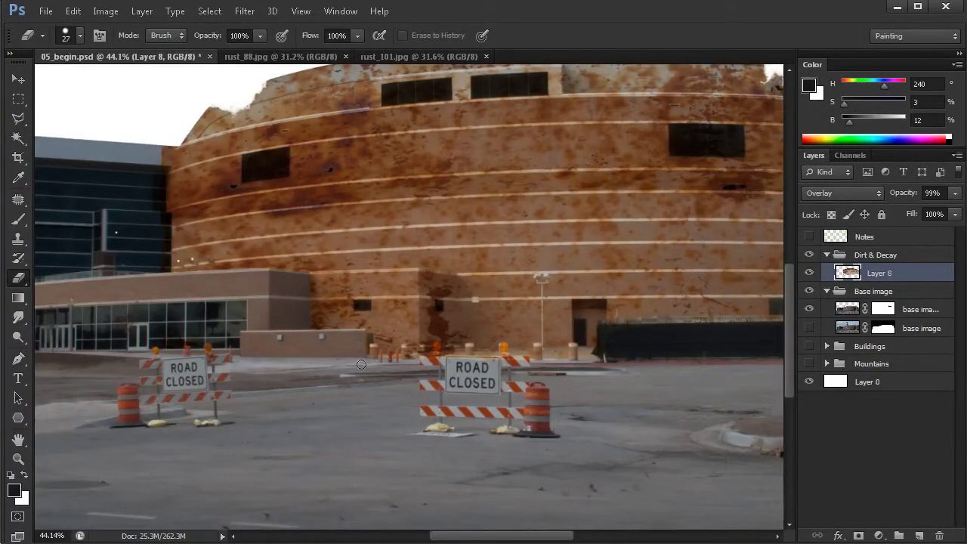
Erase the rust along the near edge of the protruding block's shaded side, undoing the last three strokes beyond it
left_click_drag(424, 347, 459, 344)
left_click_drag(444, 297, 437, 309)
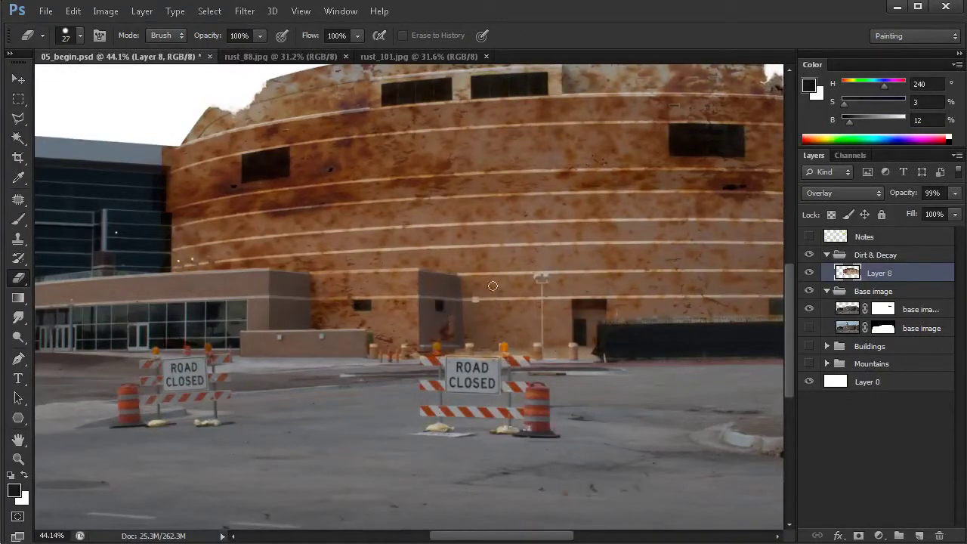
key("ctrl+alt+z")
key("ctrl+alt+z")
key("ctrl+alt+z")
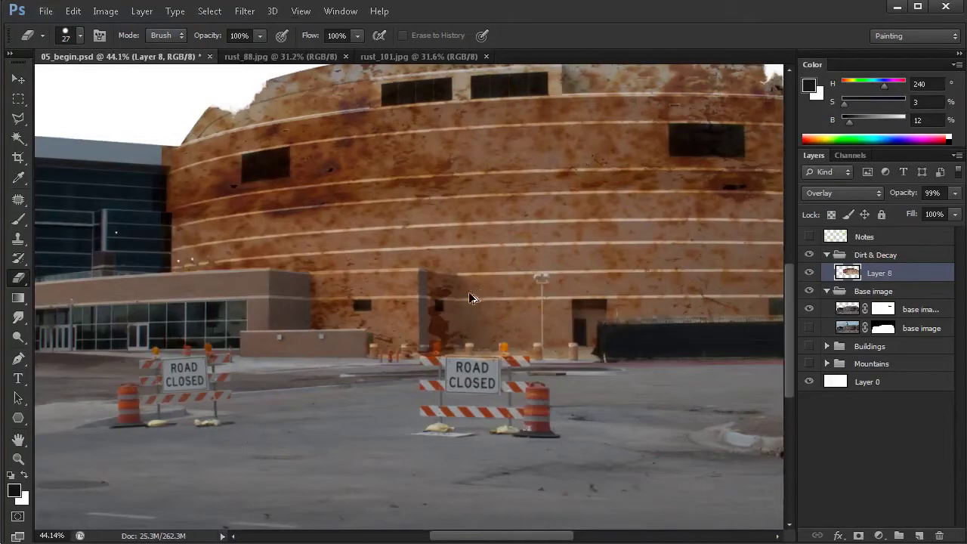
Lower the rust layer's opacity to 71% and erase the rust from the protruding block's shaded side with a 16 px eraser
scroll(452, 306, "up", 3)
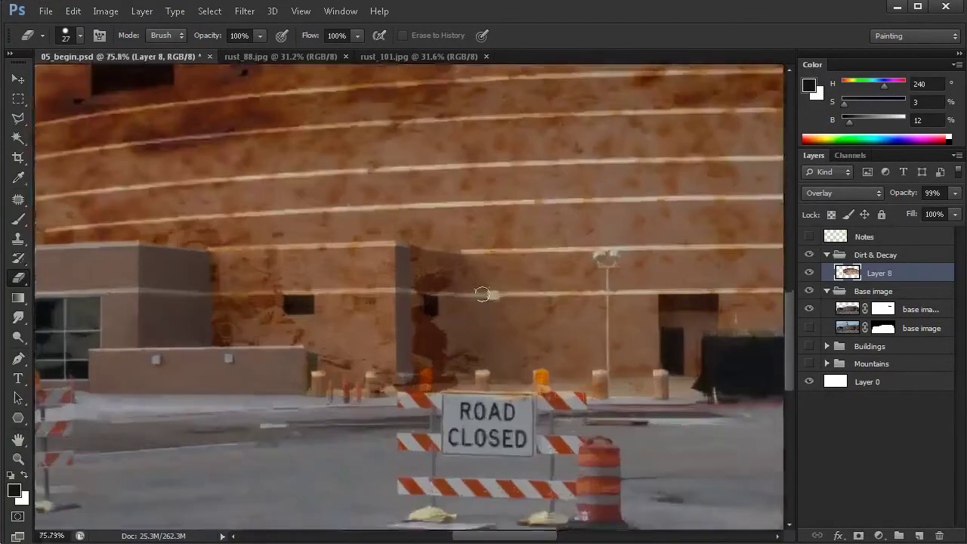
mouse_move(907, 198)
left_mouse_down()
mouse_move(898, 197)
mouse_move(906, 198)
left_mouse_up()
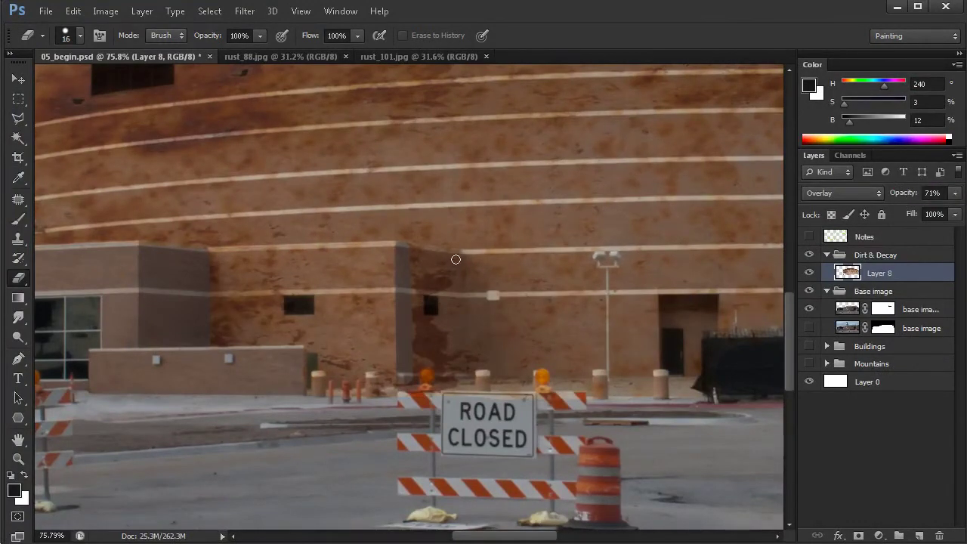
left_click(455, 372, "shift")
mouse_move(441, 374)
left_mouse_down()
mouse_move(446, 397)
mouse_move(427, 382)
mouse_move(410, 337)
left_mouse_up()
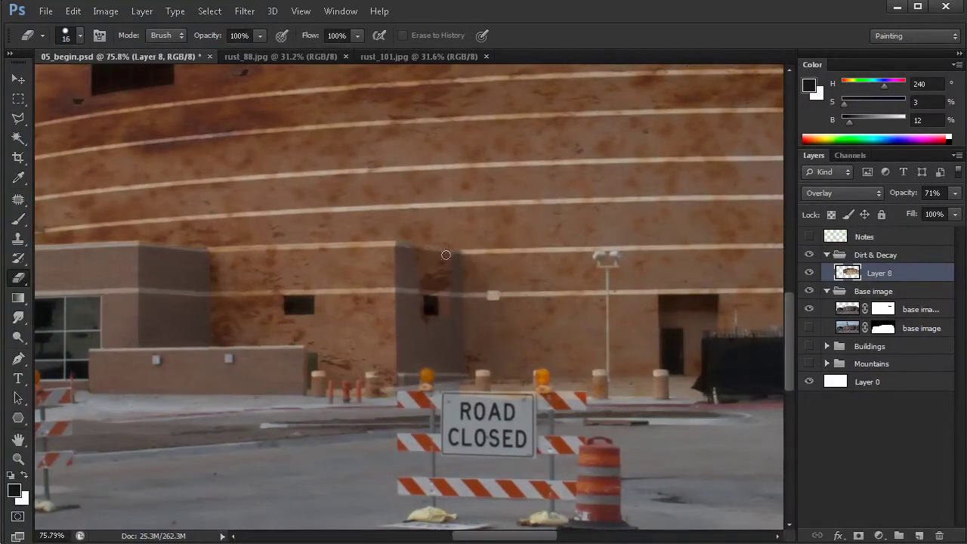
mouse_move(437, 265)
left_mouse_down()
mouse_move(416, 277)
mouse_move(443, 270)
mouse_move(443, 281)
left_mouse_up()
scroll(543, 354, "down", 6)
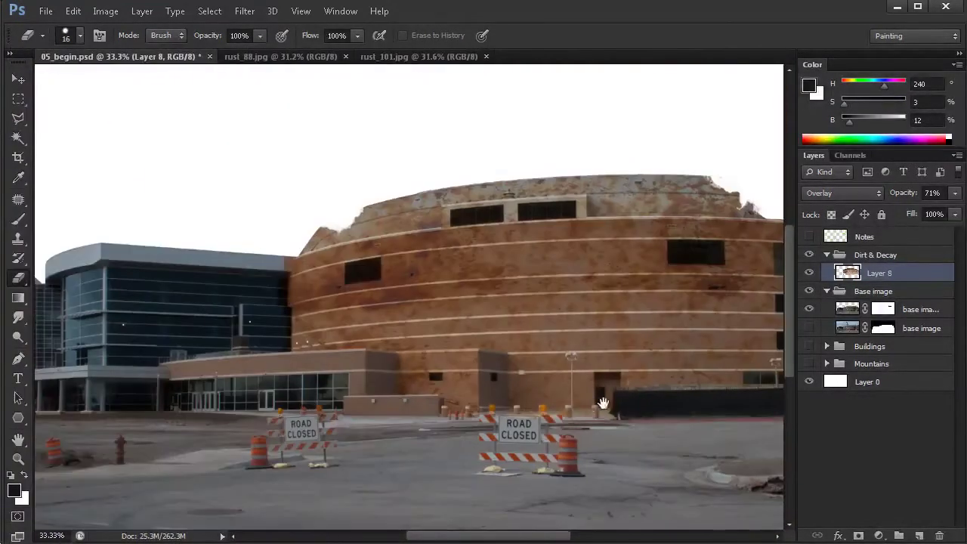
Clone rust from the curved wall onto the entrance building's shaded side using the Clone Stamp with a hard 32 px brush
left_click_drag(593, 403, 556, 400)
left_click_drag(518, 249, 506, 323)
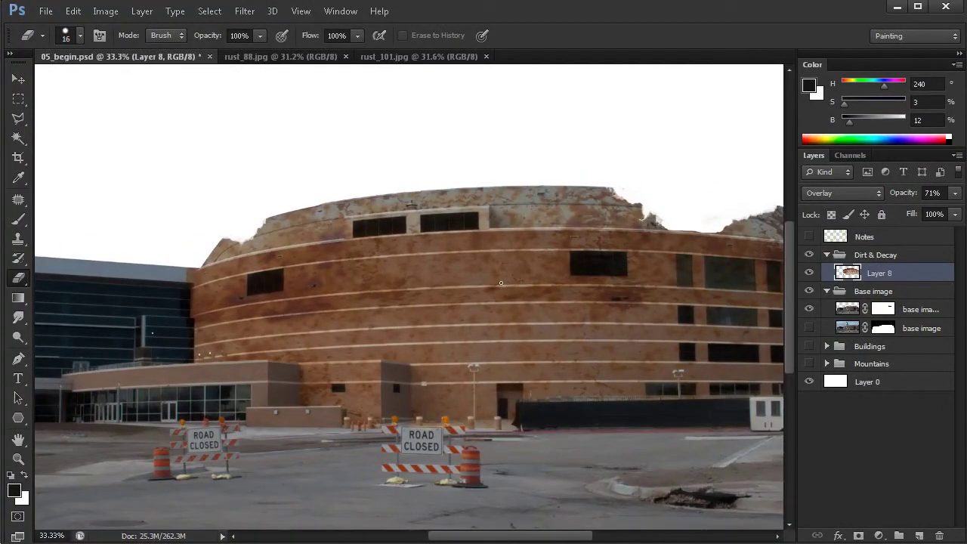
scroll(305, 377, "up", 3)
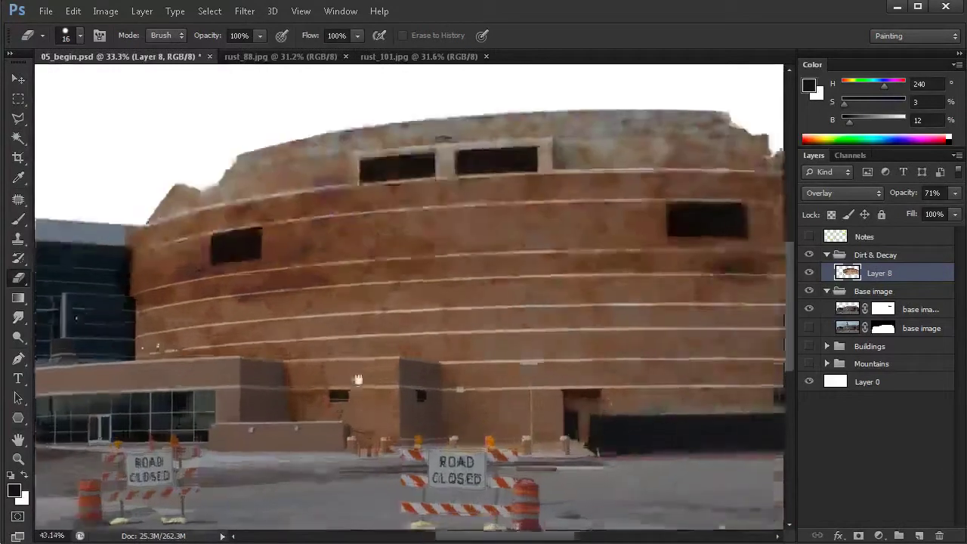
left_click_drag(428, 335, 439, 336)
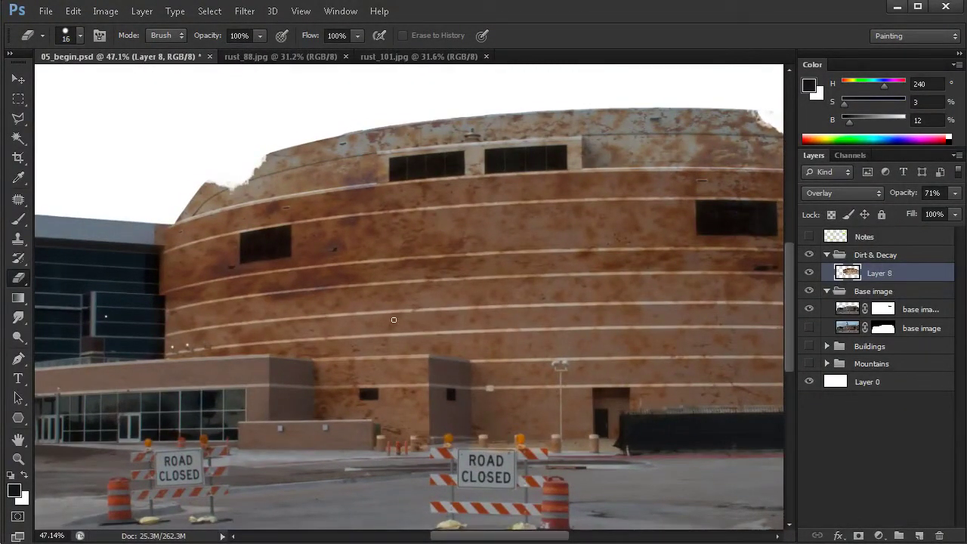
key("s")
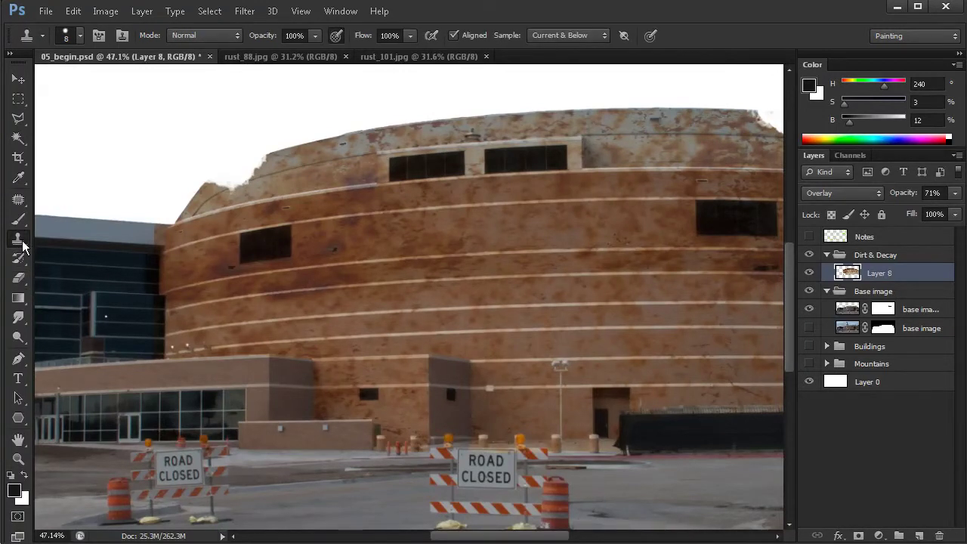
left_click_drag(412, 408, 428, 385)
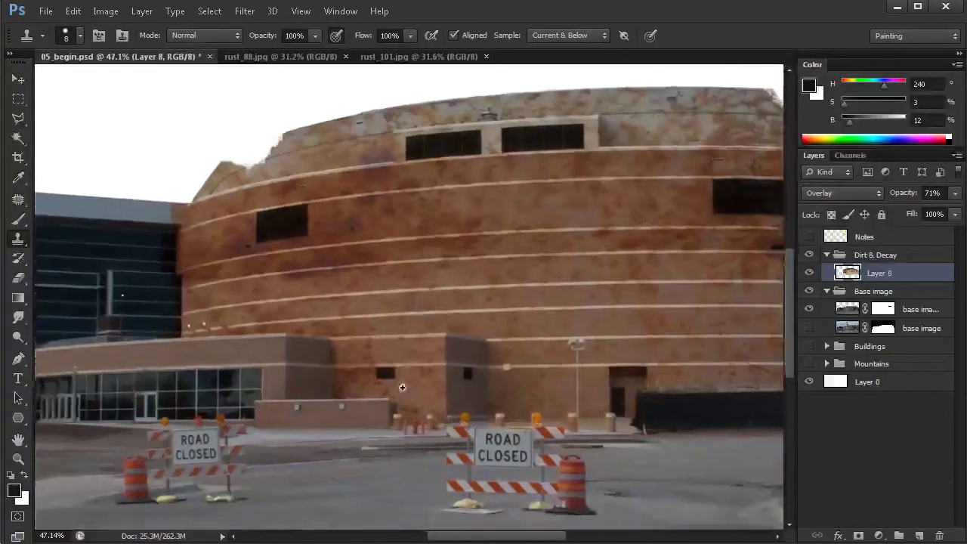
scroll(428, 380, "up", 1)
scroll(393, 393, "up", 1)
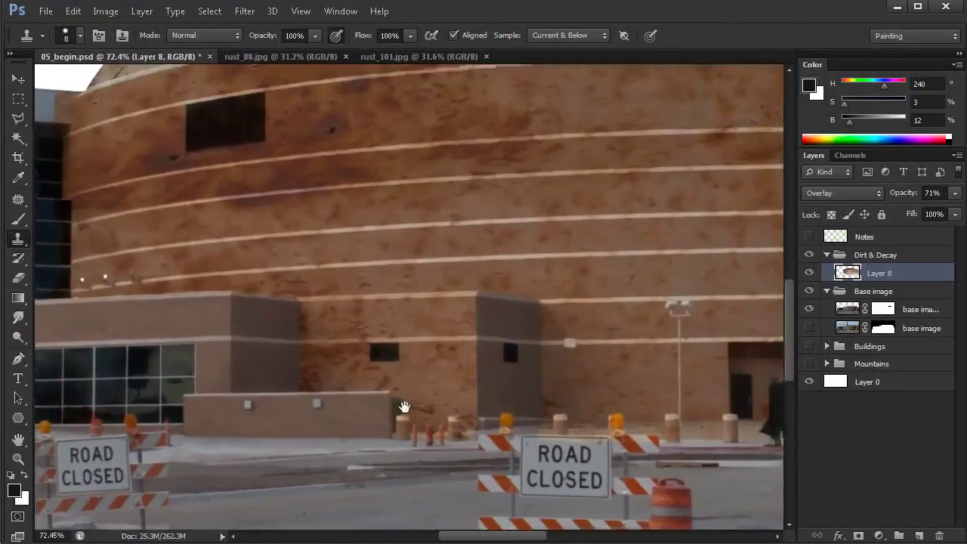
left_click_drag(587, 222, 593, 251)
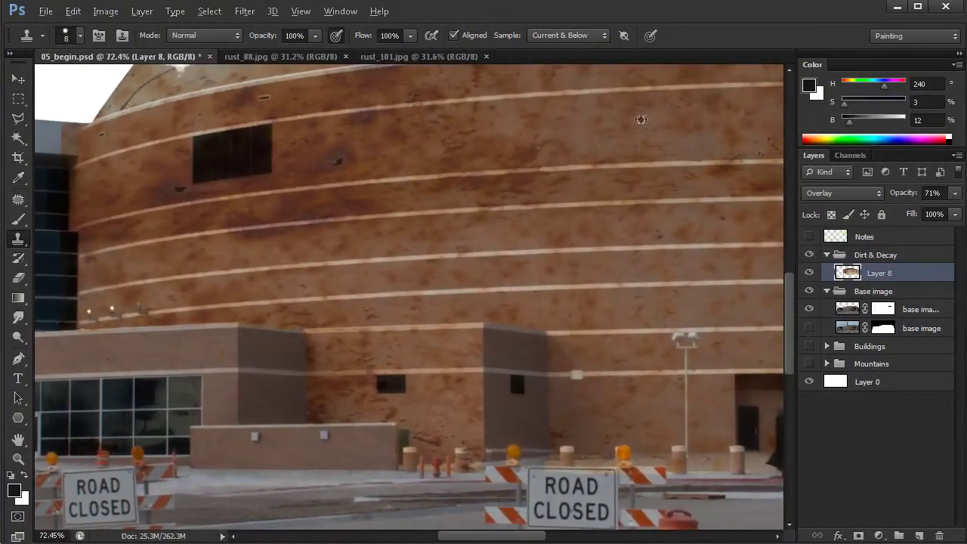
left_click_drag(637, 141, 634, 154)
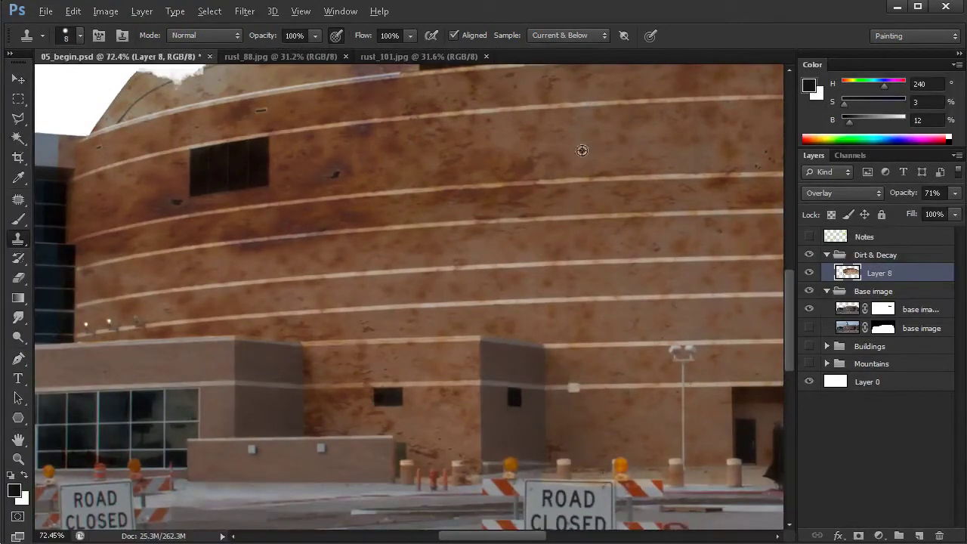
left_click_drag(327, 359, 337, 361)
mouse_move(254, 364)
left_mouse_down()
mouse_move(260, 386)
mouse_move(239, 349)
mouse_move(286, 353)
mouse_move(292, 422)
mouse_move(276, 375)
mouse_move(265, 401)
mouse_move(246, 359)
mouse_move(246, 426)
mouse_move(285, 428)
mouse_move(241, 427)
mouse_move(239, 361)
mouse_move(250, 356)
mouse_move(290, 355)
mouse_move(292, 424)
left_mouse_up()
key("bracketleft")
left_click_drag(286, 231, 306, 242)
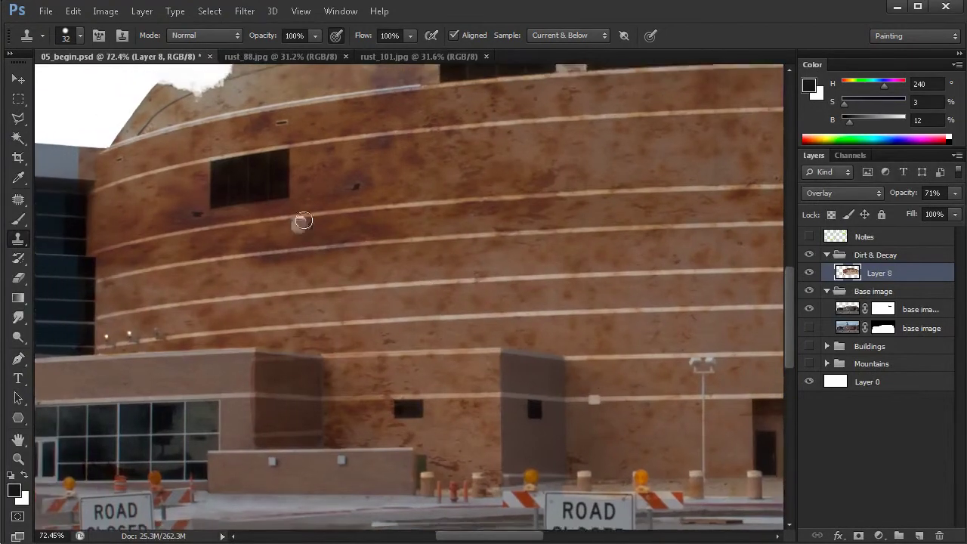
Switch the Clone Stamp to the Leaves 02 brush at 91 px and clone rust over the entrance building's shaded side
right_click(364, 239)
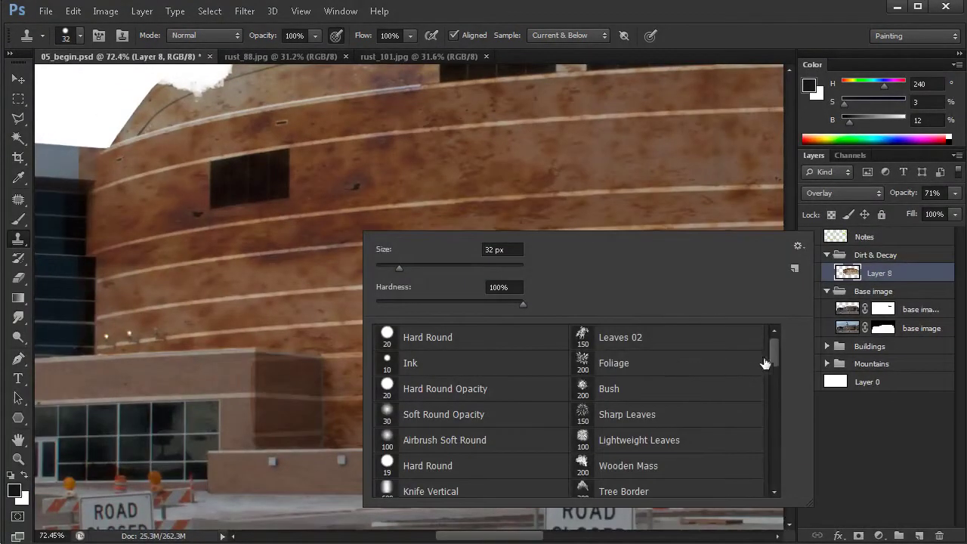
left_click_drag(774, 354, 775, 352)
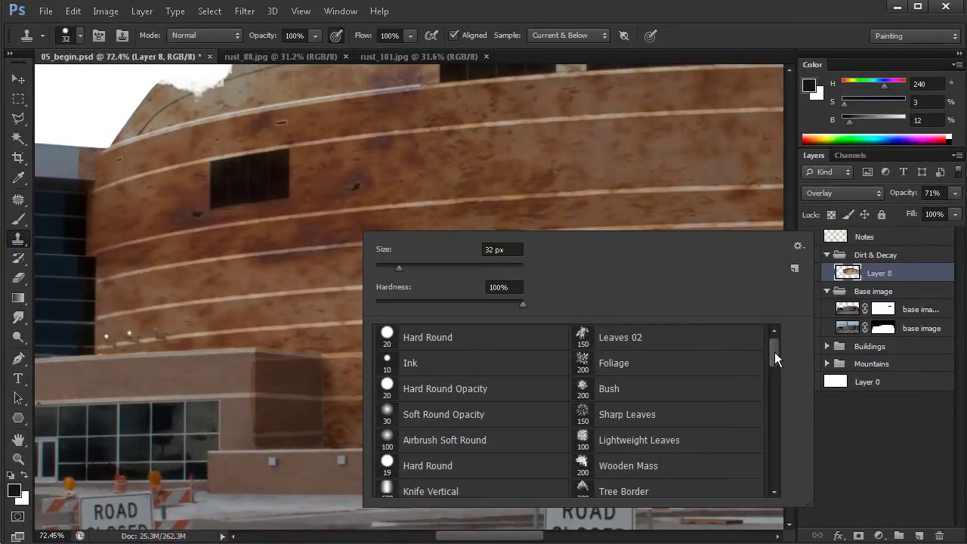
left_click(622, 340)
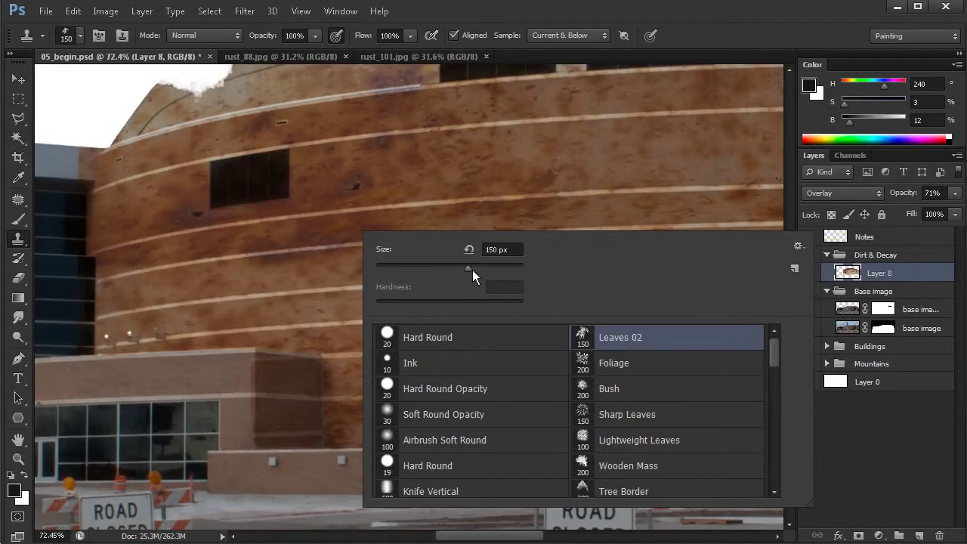
left_click_drag(470, 269, 477, 266)
key("Return")
mouse_move(297, 374)
left_mouse_down()
mouse_move(246, 377)
mouse_move(252, 401)
mouse_move(244, 401)
mouse_move(253, 417)
mouse_move(242, 373)
mouse_move(259, 373)
mouse_move(277, 419)
mouse_move(287, 383)
mouse_move(312, 374)
mouse_move(317, 434)
left_mouse_up()
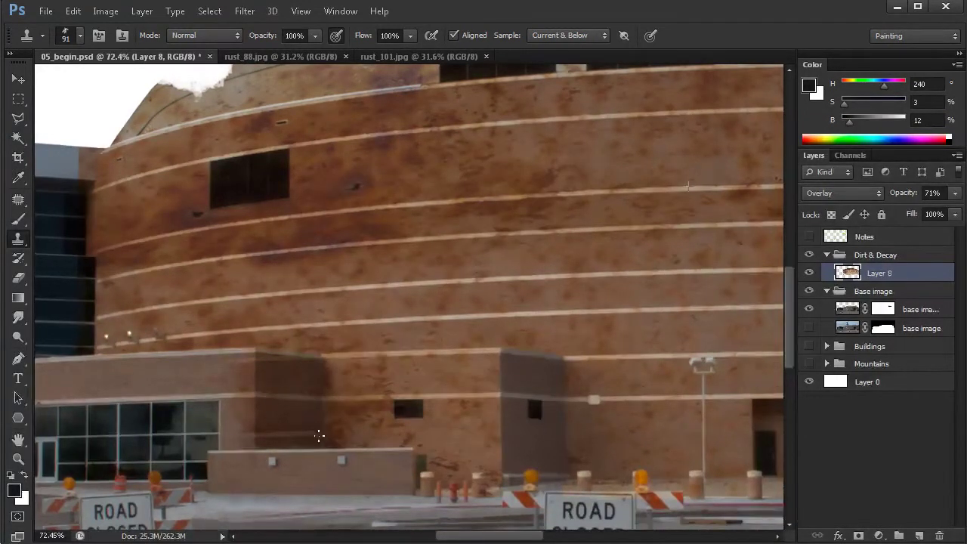
Clone rust from the curved wall onto the fascia above the entrance building's glass front with the 91 px Leaves 02 brush
mouse_move(266, 361)
left_mouse_down()
mouse_move(298, 378)
mouse_move(334, 378)
left_mouse_up()
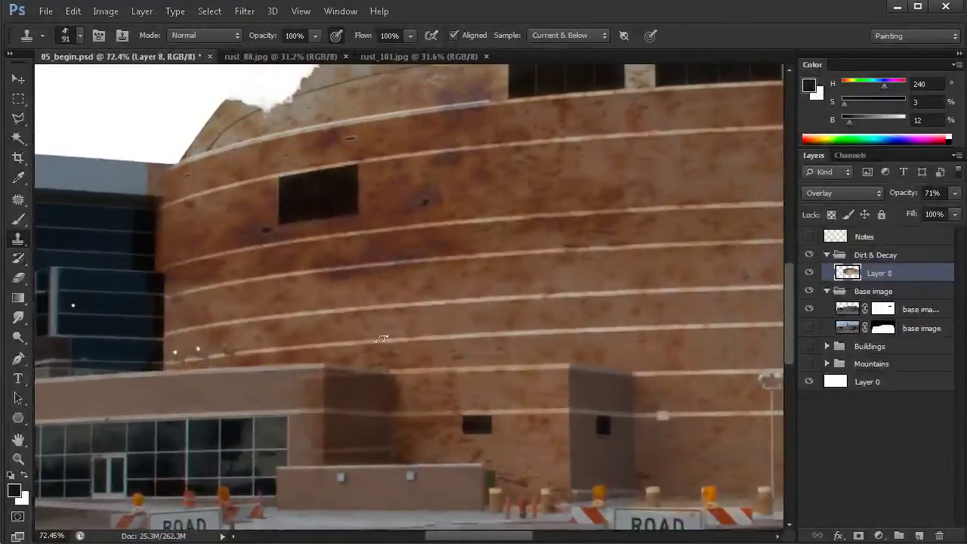
left_click_drag(311, 346, 436, 329)
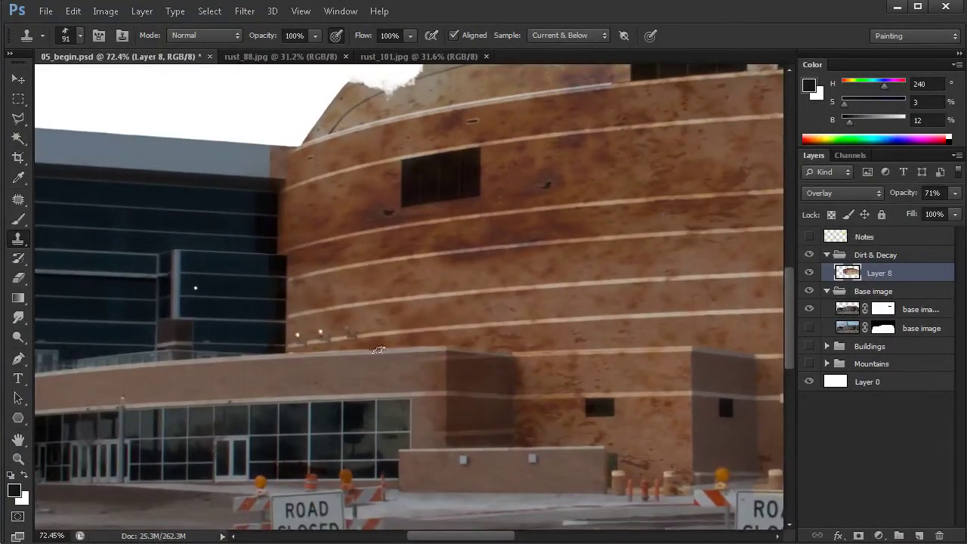
mouse_move(349, 364)
left_mouse_down()
mouse_move(441, 356)
mouse_move(368, 371)
mouse_move(428, 368)
mouse_move(416, 386)
mouse_move(383, 363)
mouse_move(426, 356)
left_mouse_up()
mouse_move(333, 370)
left_mouse_down()
mouse_move(295, 363)
mouse_move(303, 380)
left_mouse_up()
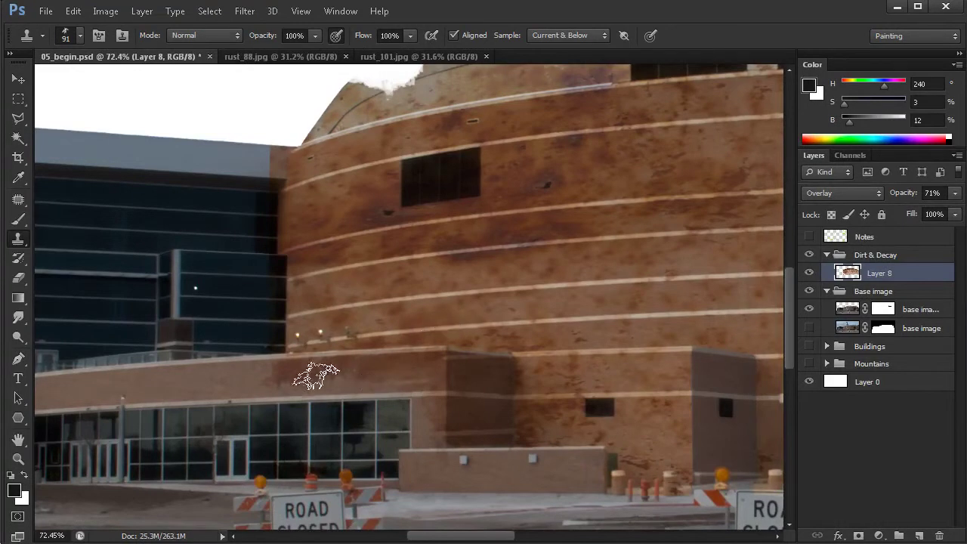
left_click(601, 237, "alt")
mouse_move(356, 371)
left_mouse_down()
mouse_move(385, 367)
mouse_move(377, 377)
mouse_move(399, 370)
mouse_move(385, 372)
mouse_move(400, 413)
mouse_move(471, 455)
mouse_move(483, 396)
mouse_move(586, 312)
mouse_move(615, 246)
mouse_move(401, 376)
left_mouse_up()
left_click_drag(574, 347, 564, 346)
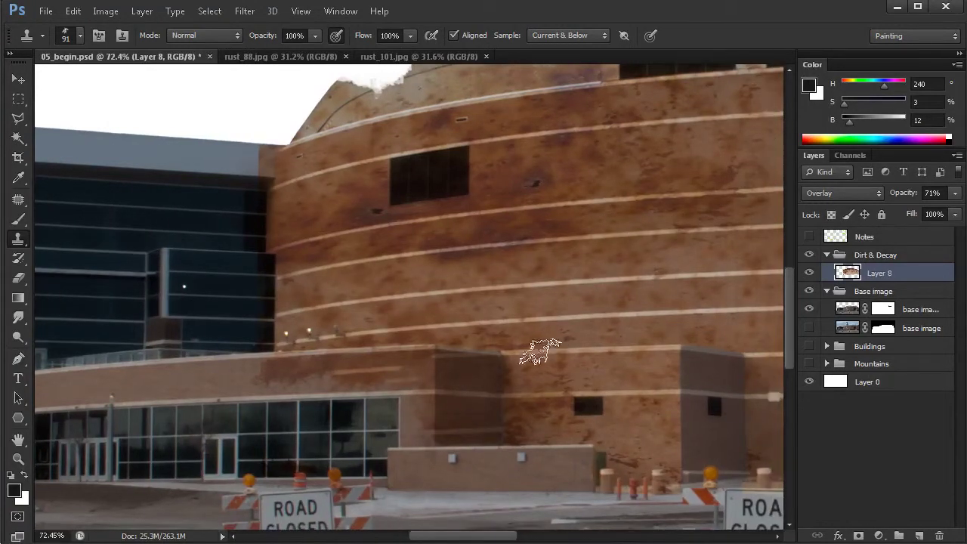
Set the Clone Stamp to sample only the Current Layer and clone a fresh rust patch over the fascia's light streaks
left_click(597, 35)
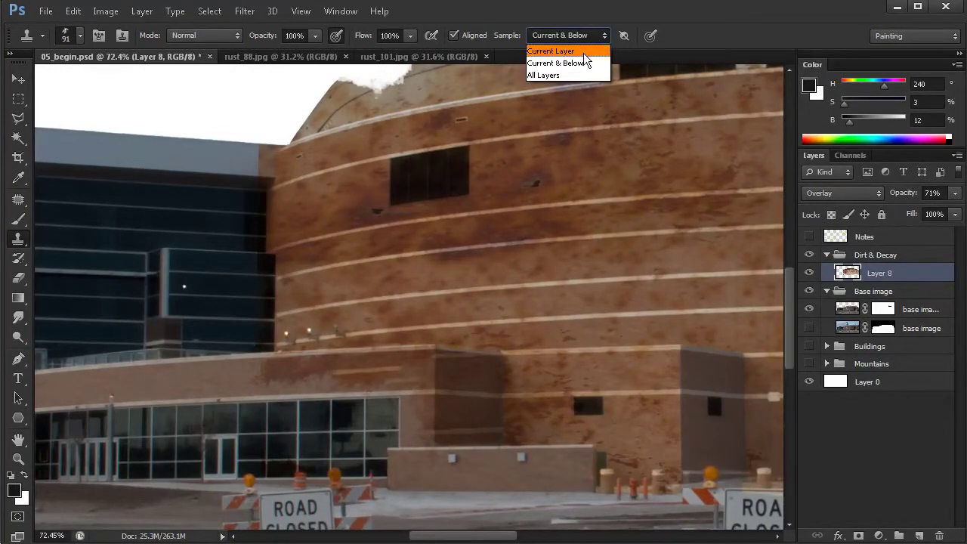
left_click(583, 51)
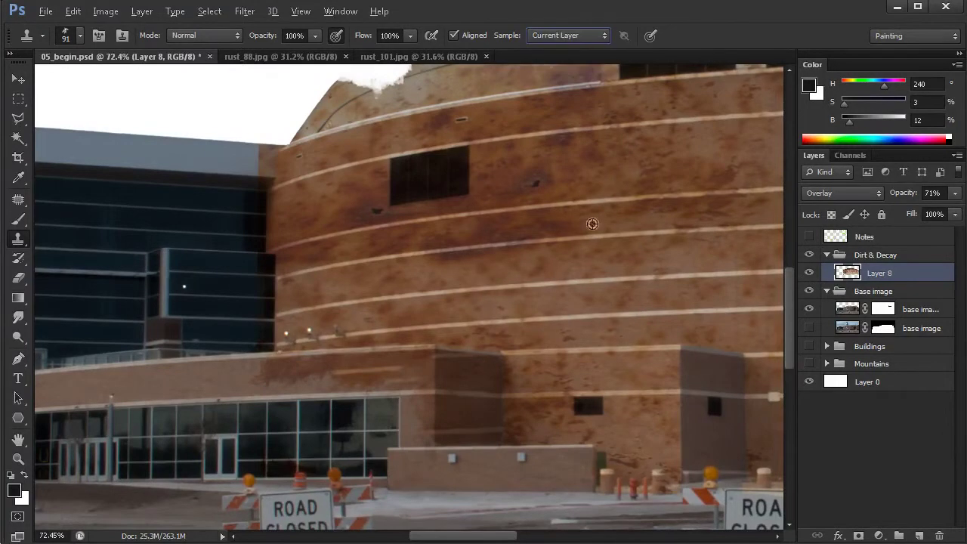
left_click(658, 180, "alt")
mouse_move(362, 365)
left_mouse_down()
mouse_move(321, 368)
mouse_move(383, 366)
left_mouse_up()
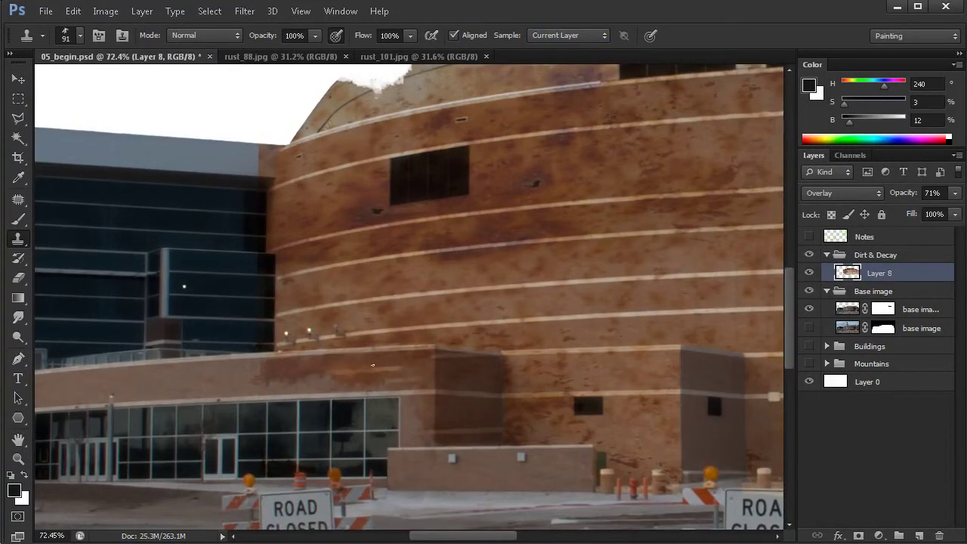
Erase the unwanted cloned streaks and rust from the entrance building's fascia with the 16 px eraser
key("e")
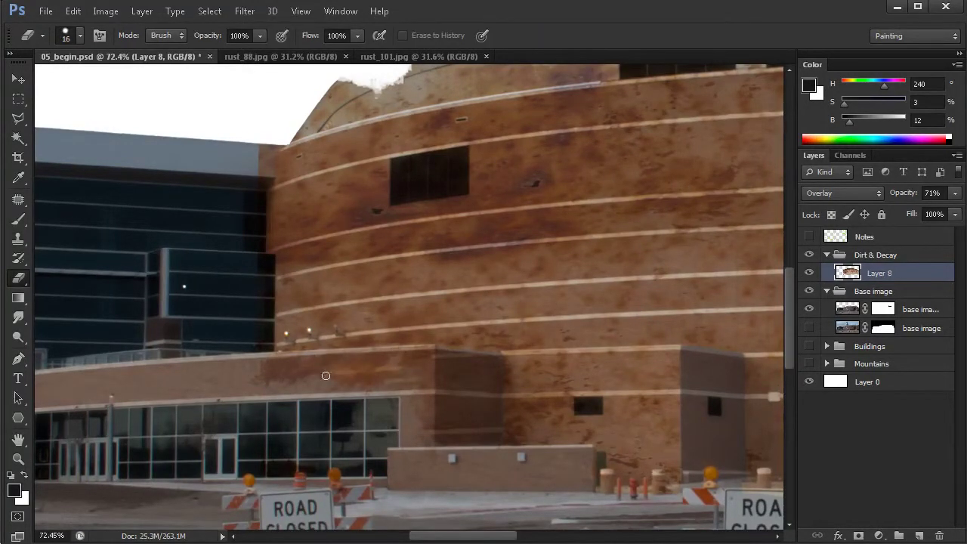
mouse_move(324, 380)
left_mouse_down()
mouse_move(399, 379)
mouse_move(272, 379)
left_mouse_up()
mouse_move(463, 371)
left_mouse_down()
mouse_move(421, 361)
mouse_move(513, 380)
mouse_move(483, 373)
mouse_move(487, 440)
mouse_move(484, 378)
mouse_move(451, 424)
mouse_move(417, 418)
left_mouse_up()
Clone rust from the upper curved wall along the full fascia and near corner of the entrance building with the 91 px leaf brush
key("s")
left_click(696, 129, "alt")
mouse_move(451, 384)
left_mouse_down()
mouse_move(489, 370)
mouse_move(497, 426)
mouse_move(495, 371)
mouse_move(470, 407)
mouse_move(455, 397)
mouse_move(436, 434)
mouse_move(431, 379)
mouse_move(374, 358)
mouse_move(343, 364)
mouse_move(406, 367)
left_mouse_up()
mouse_move(328, 368)
left_mouse_down()
mouse_move(257, 369)
mouse_move(241, 359)
left_mouse_up()
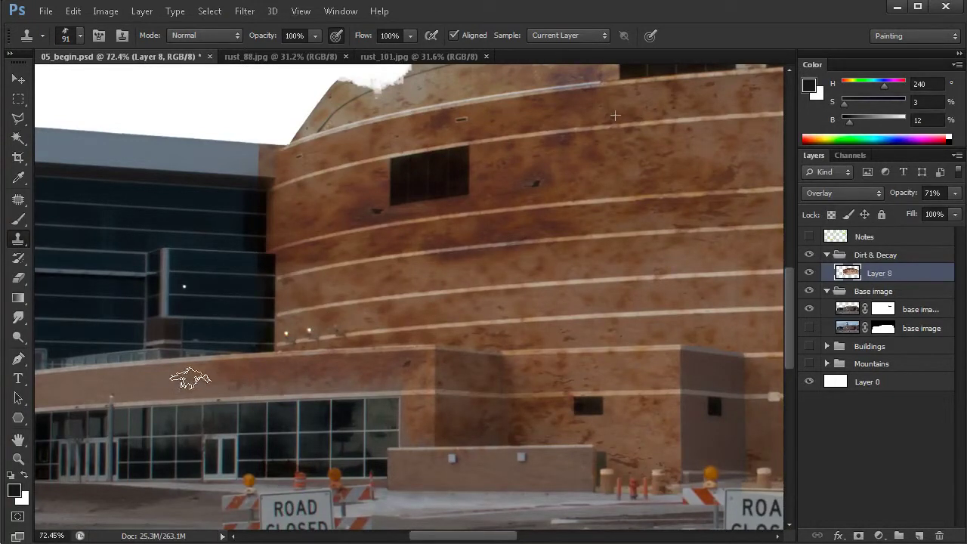
left_click_drag(195, 367, 354, 372)
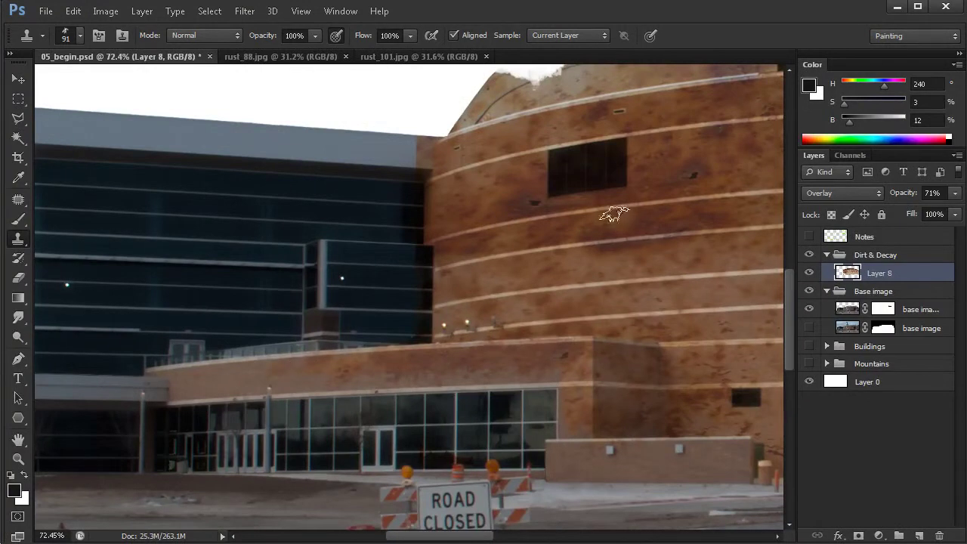
mouse_move(292, 367)
left_mouse_down()
mouse_move(159, 370)
mouse_move(208, 377)
mouse_move(478, 360)
mouse_move(234, 368)
left_mouse_up()
mouse_move(553, 337)
left_mouse_down()
mouse_move(399, 350)
mouse_move(303, 332)
left_mouse_up()
scroll(470, 355, "down", 2)
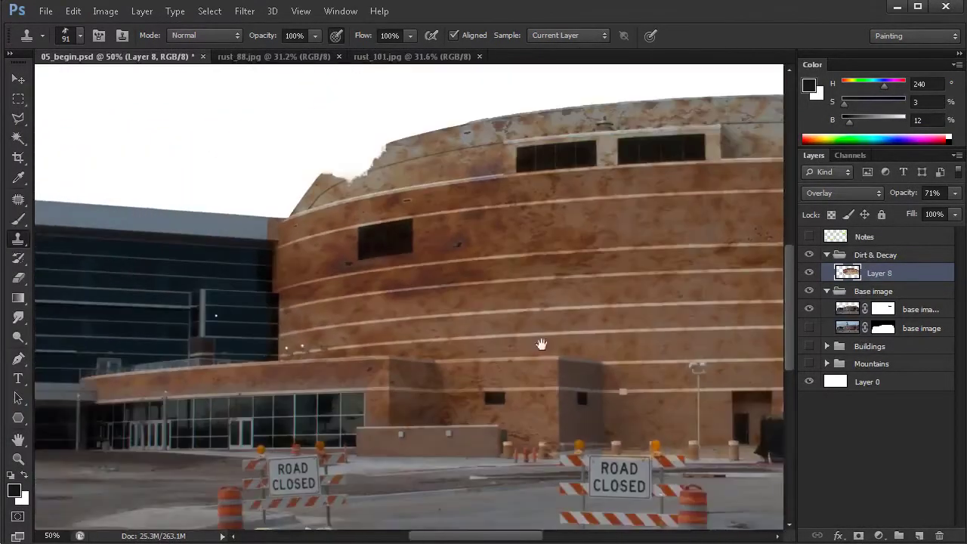
Erase the rust from the arena's upper concrete wall around the two windows using a 249 px Leaves 02 eraser
left_click_drag(470, 355, 452, 362)
left_click_drag(494, 315, 404, 333)
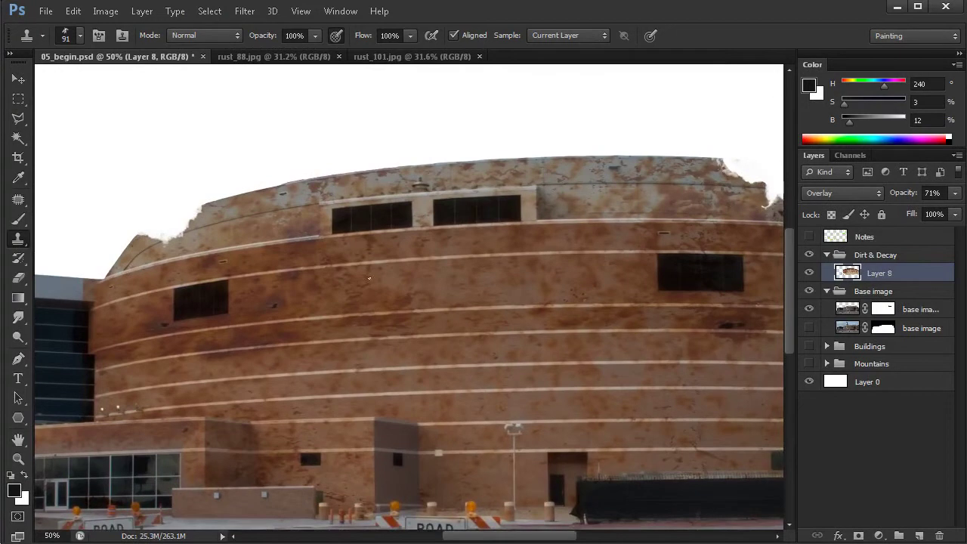
key("e")
right_click(380, 262)
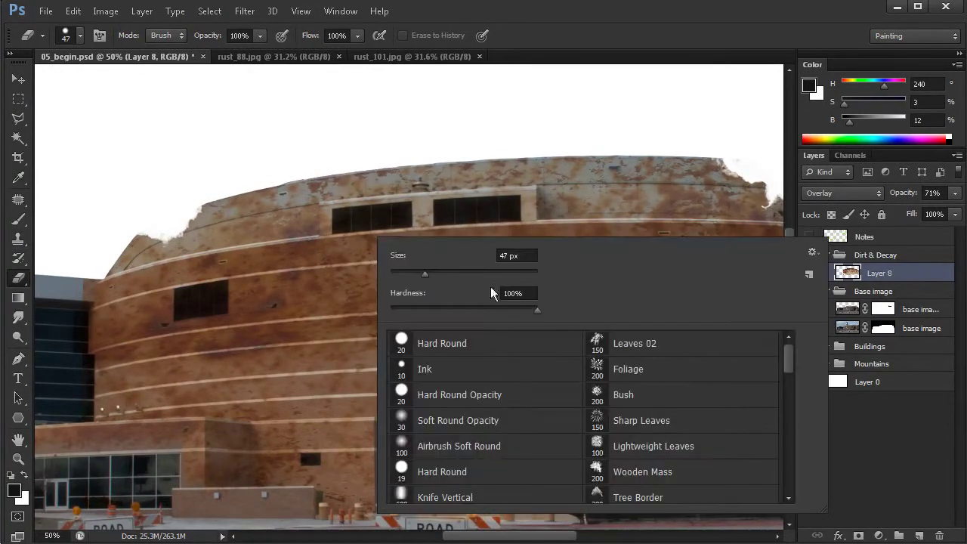
left_click(634, 343)
key("Return")
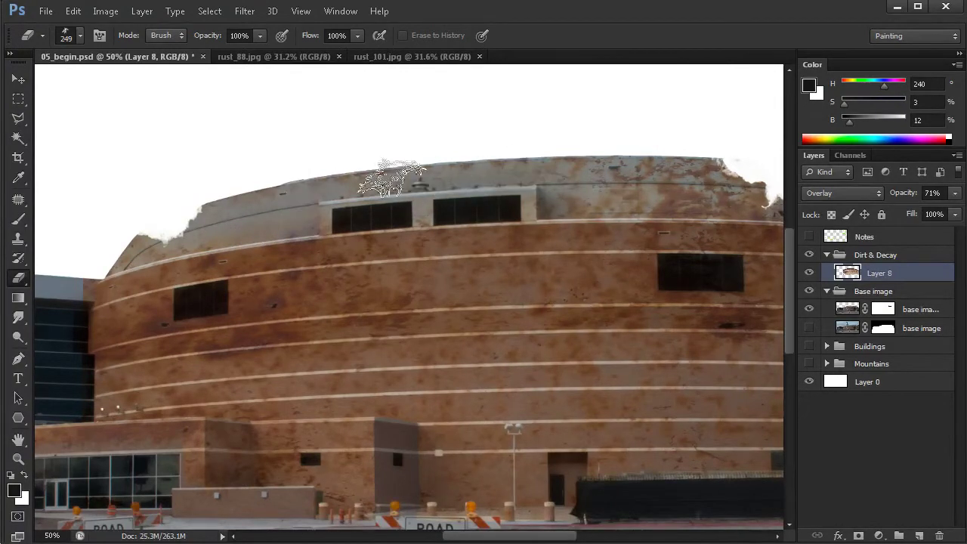
left_click_drag(532, 242, 422, 249)
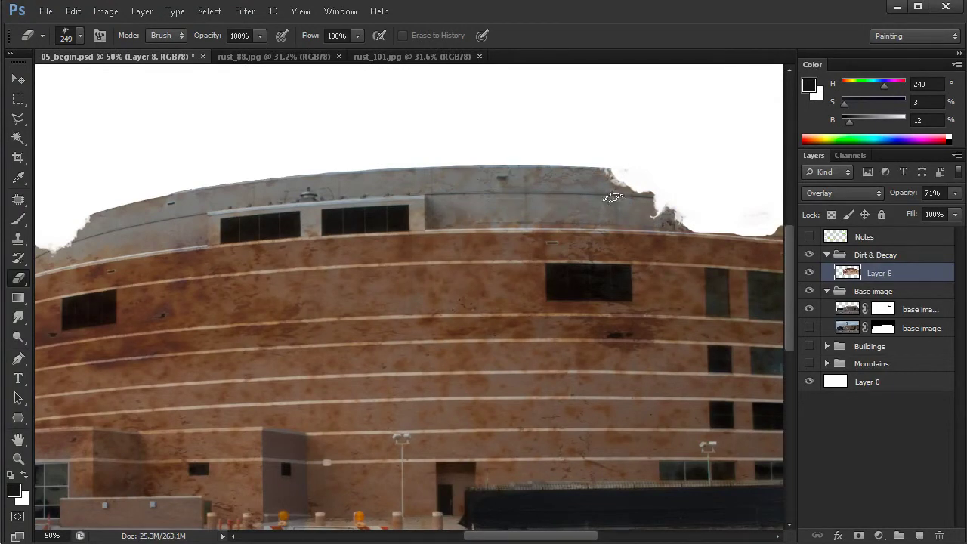
mouse_move(557, 211)
left_mouse_down()
mouse_move(529, 199)
mouse_move(475, 219)
left_mouse_up()
Erase the rust from the broken concrete roof section beyond the gap, reducing the leaf eraser to 65 px
left_click_drag(576, 272, 378, 271)
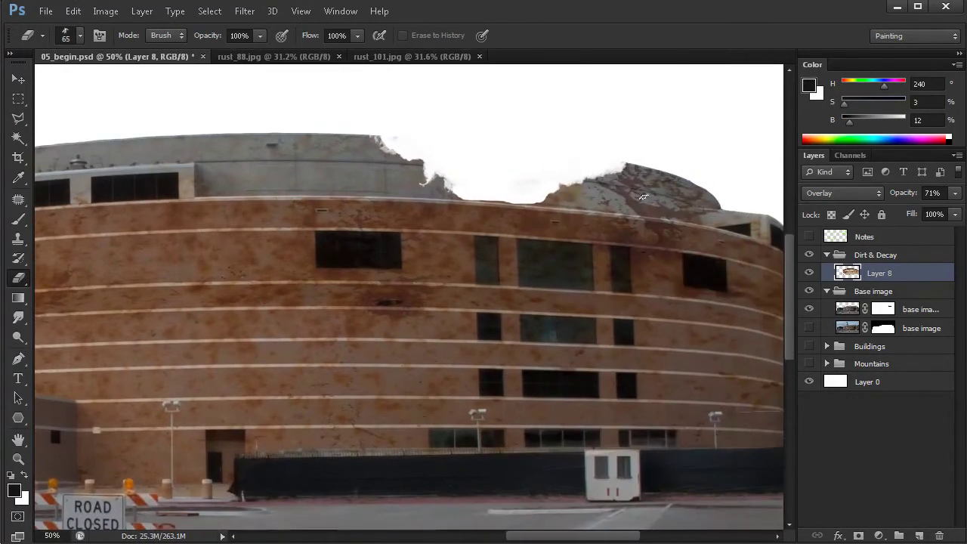
mouse_move(635, 176)
left_mouse_down()
mouse_move(650, 196)
mouse_move(566, 277)
mouse_move(551, 214)
left_mouse_up()
mouse_move(617, 221)
left_mouse_down()
mouse_move(611, 242)
mouse_move(565, 239)
mouse_move(594, 216)
mouse_move(520, 229)
mouse_move(461, 218)
left_mouse_up()
left_click_drag(620, 219, 631, 240)
Clone rust from the lower curved wall onto the protruding block's shaded side with the 91 px leaf Clone Stamp
mouse_move(325, 412)
left_mouse_down()
mouse_move(352, 417)
mouse_move(503, 315)
left_mouse_up()
scroll(484, 340, "down", 2)
scroll(352, 340, "up", 2)
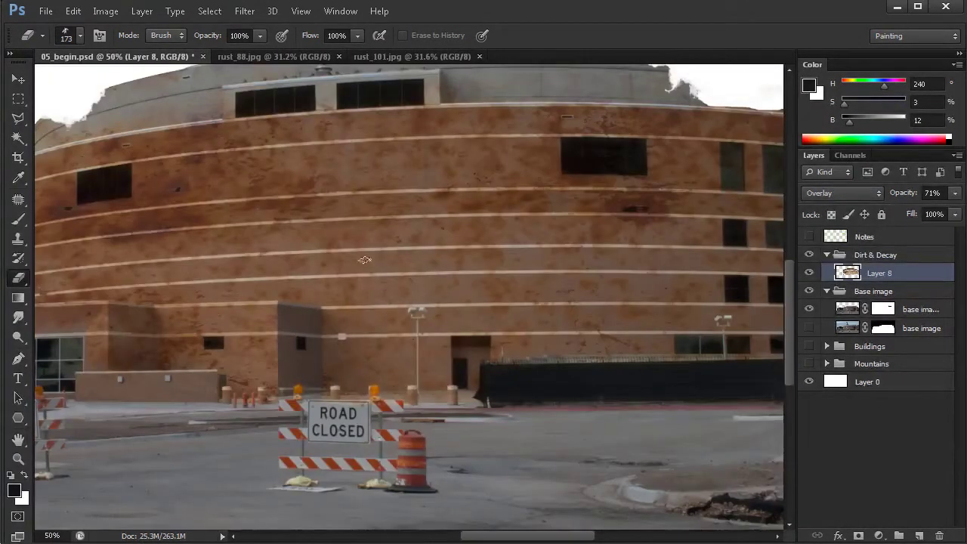
key("s")
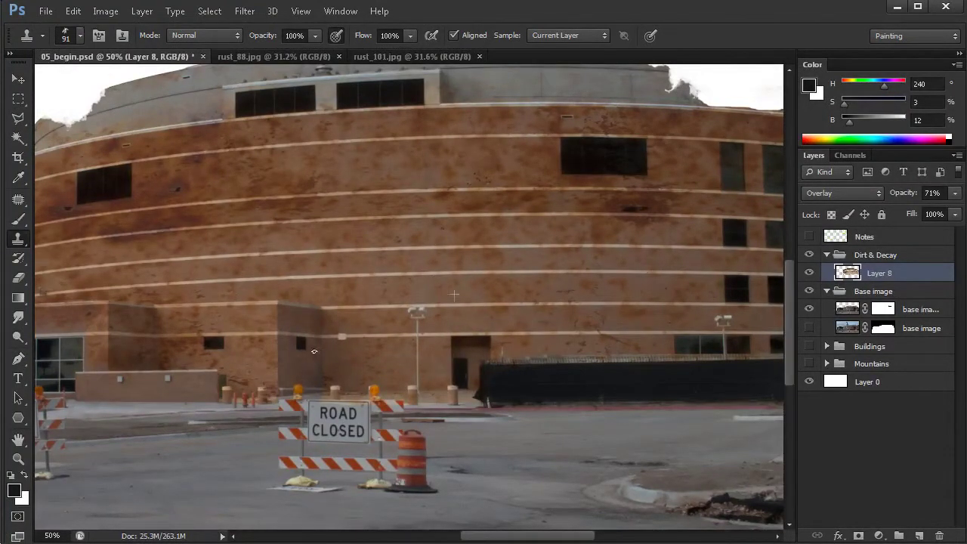
scroll(453, 298, "down", 1)
left_click_drag(421, 339, 416, 356)
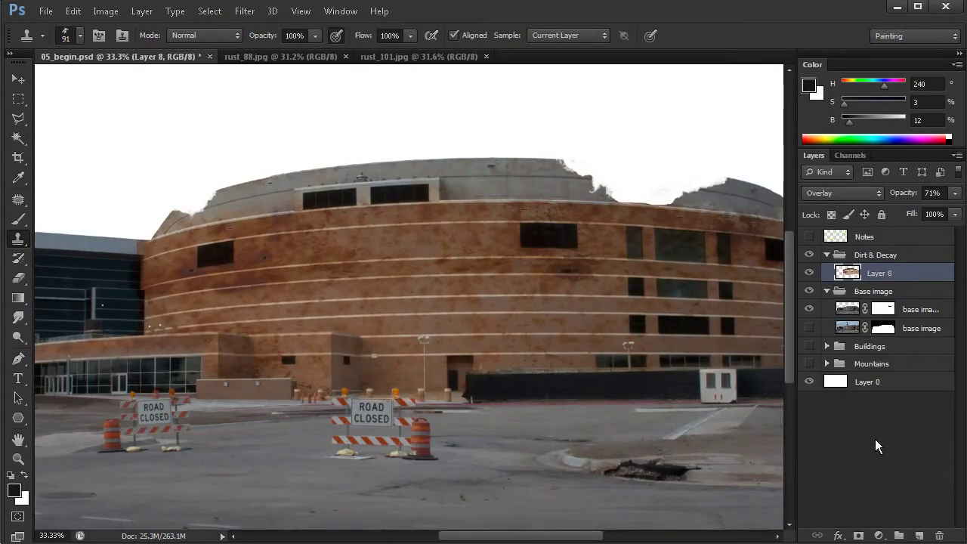
Add a Hue/Saturation adjustment layer above the rust layer and move its settings window over the upper part of the canvas
left_click(878, 536)
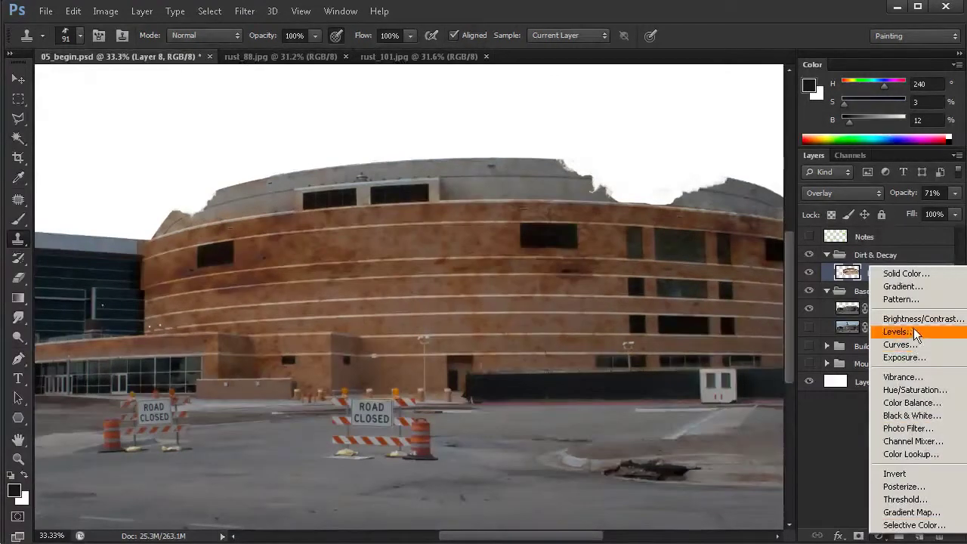
left_click(905, 391)
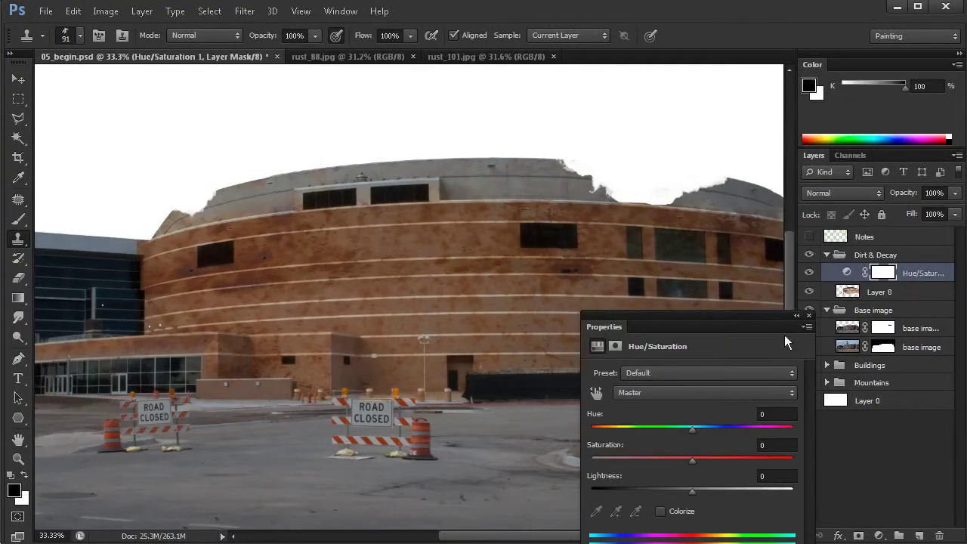
left_click_drag(763, 316, 674, 161)
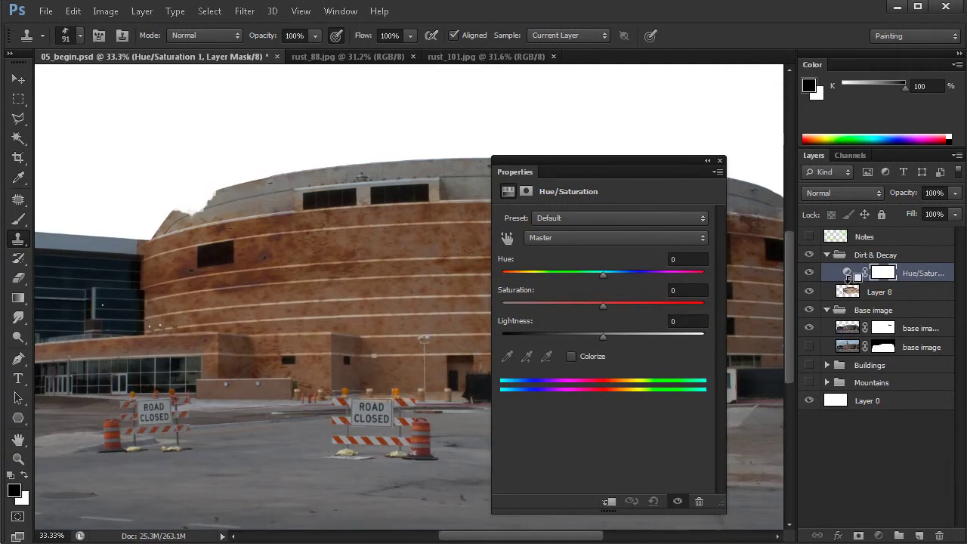
Clip the Hue/Saturation adjustment to the rust layer directly below it and move its settings window higher over the canvas
left_click(848, 276, "alt")
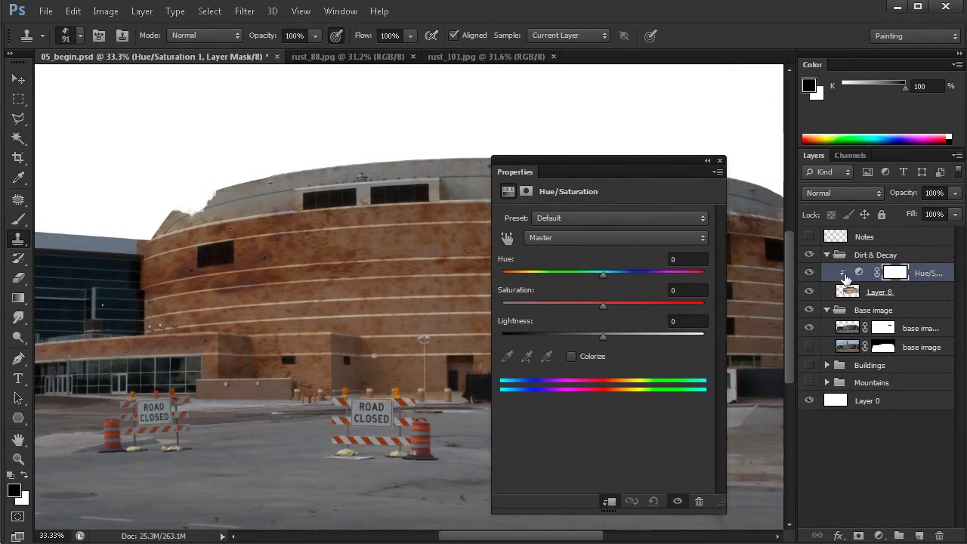
left_click(607, 502)
left_click(607, 503)
left_click(608, 503)
left_click(609, 503)
left_click_drag(653, 173, 663, 134)
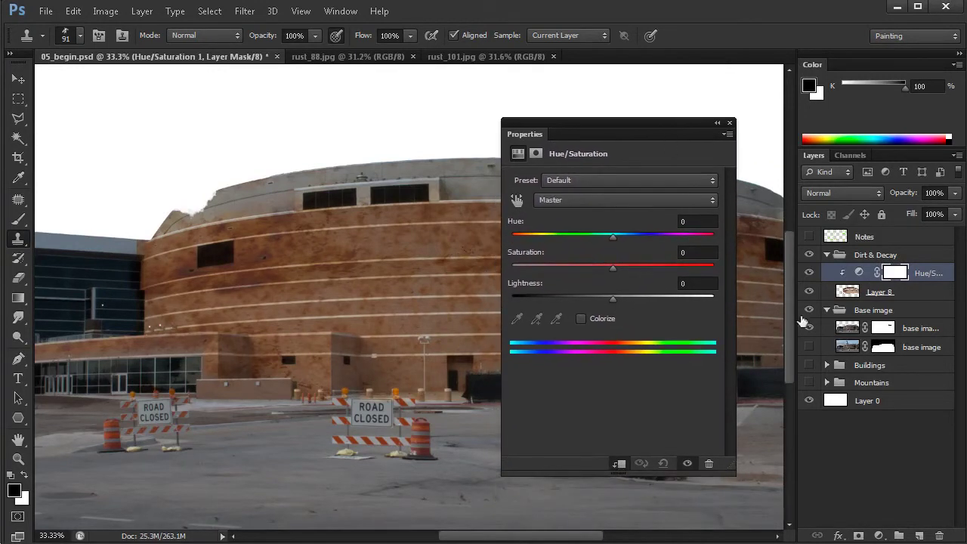
left_click(809, 347)
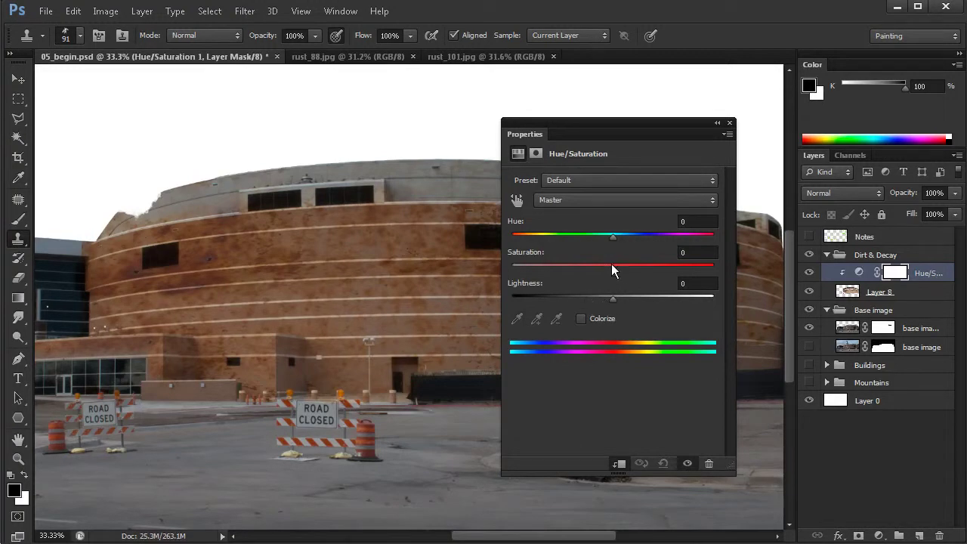
Set the saturation of the Reds range to -66 in the Hue/Saturation adjustment
left_click_drag(428, 308, 393, 303)
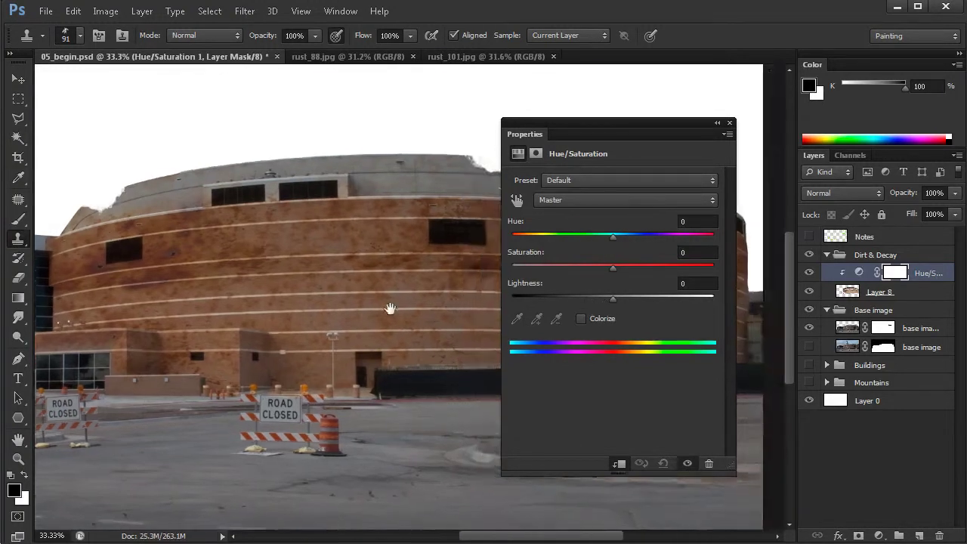
left_click(625, 201)
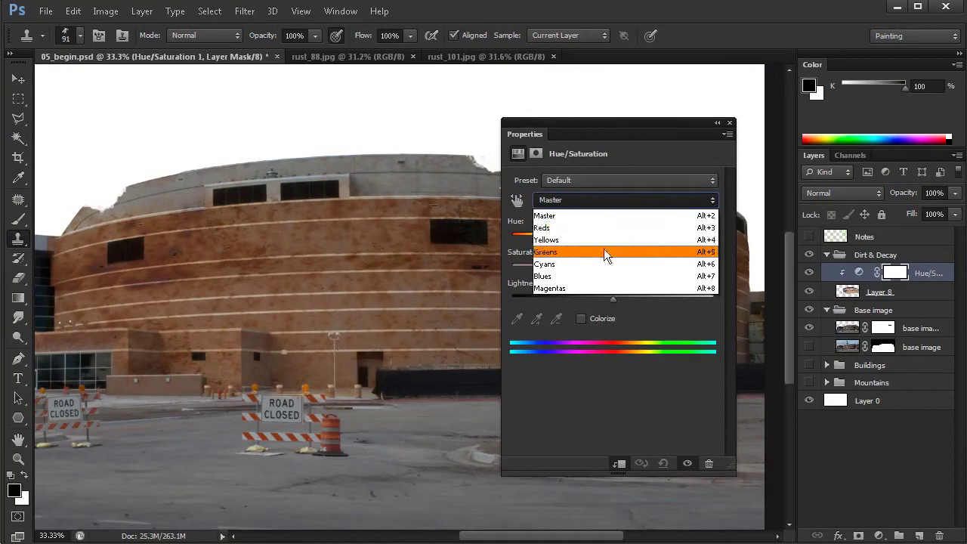
left_click(577, 228)
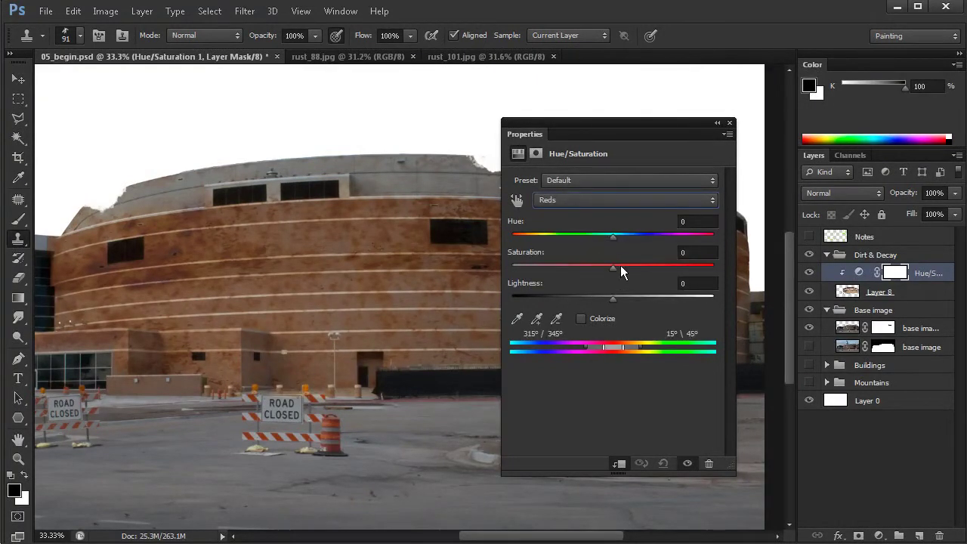
left_click_drag(612, 266, 544, 270)
left_click(407, 323, "alt")
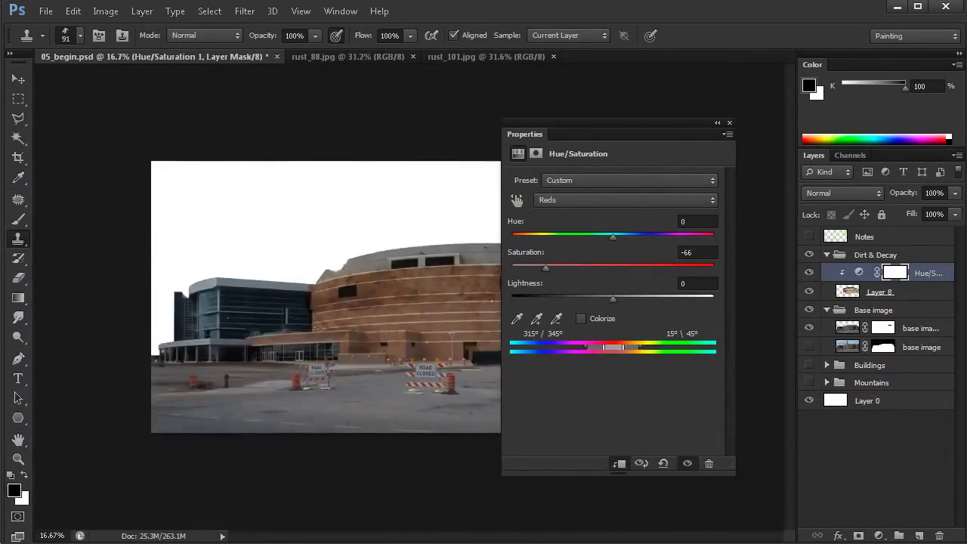
left_click(448, 327, "ctrl")
left_click_drag(458, 340, 300, 341)
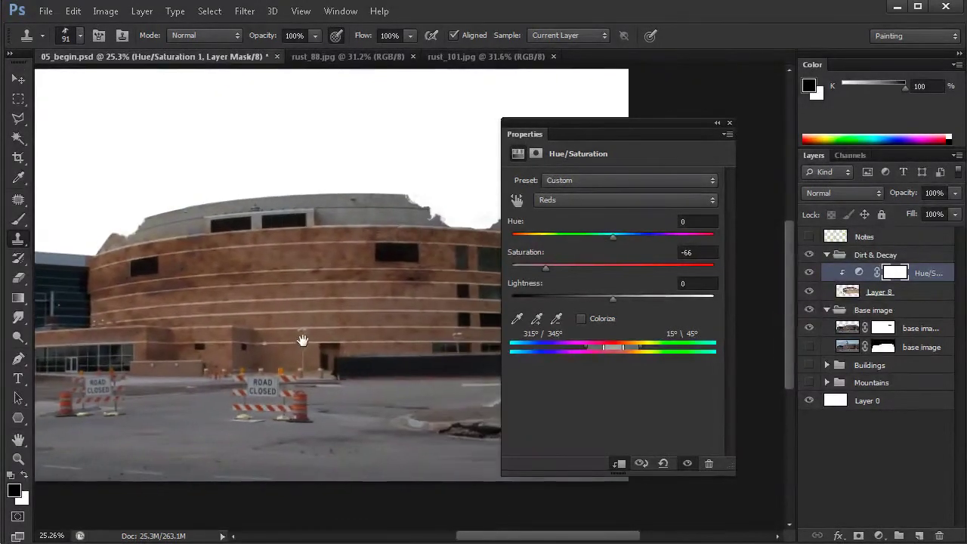
Set the Master saturation to -18 and close the Hue/Saturation settings
left_click(602, 205)
left_click(601, 216)
left_click_drag(612, 268, 604, 264)
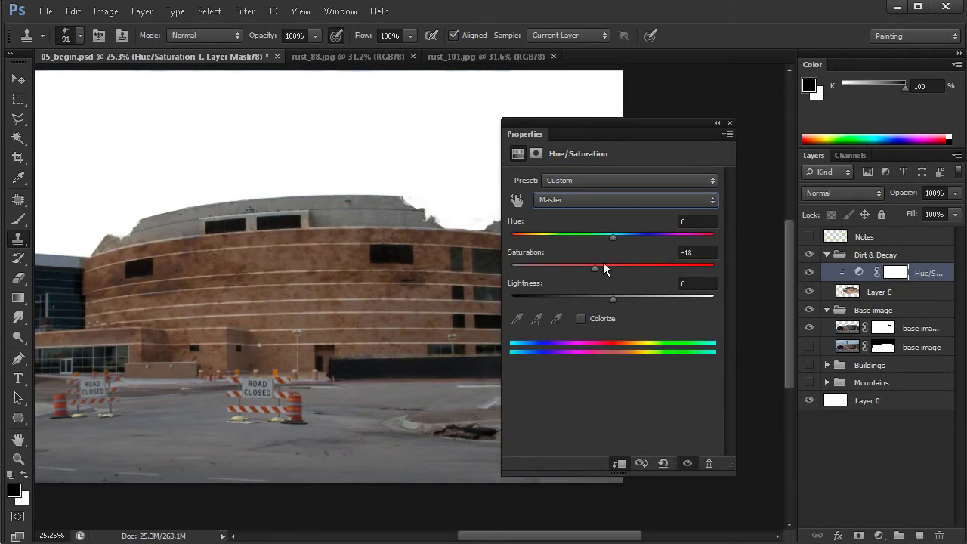
left_click(729, 123)
scroll(483, 320, "left", 3)
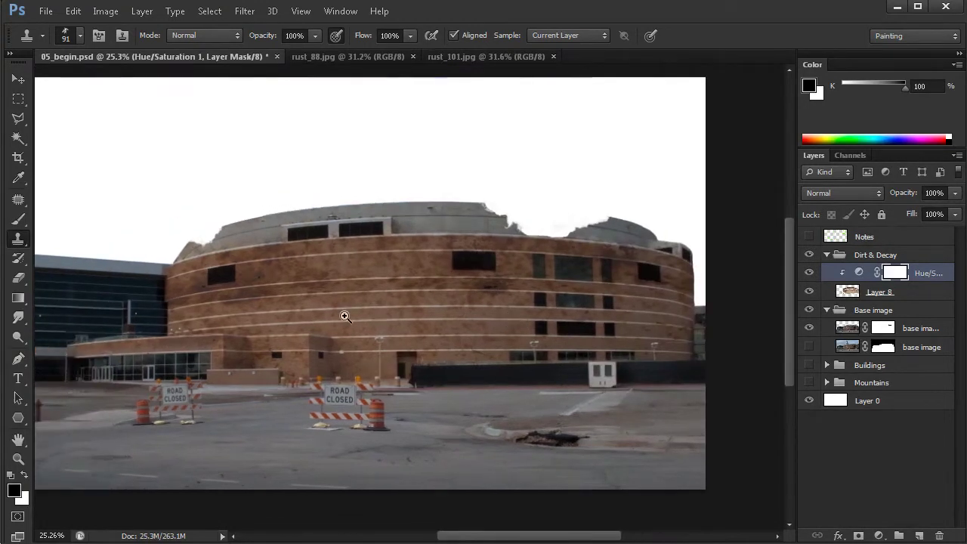
Select rust Layer 8, enlarge the leaf Clone Stamp to 213 px and clone rust over the wall bands beside the small dark window
left_click(375, 311, "ctrl")
scroll(391, 326, "left", 2)
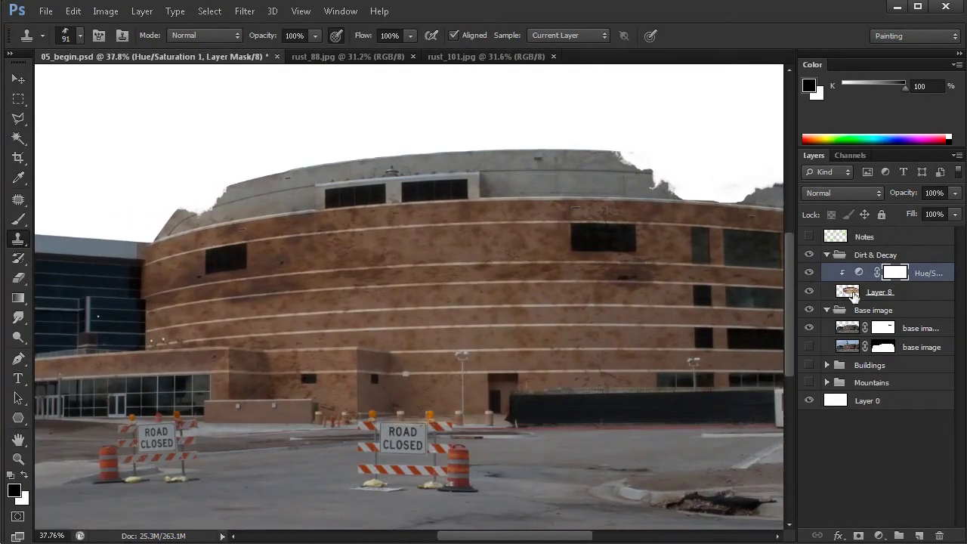
left_click(849, 294)
key("]")
mouse_move(269, 248)
left_mouse_down()
mouse_move(309, 275)
mouse_move(270, 255)
left_mouse_up()
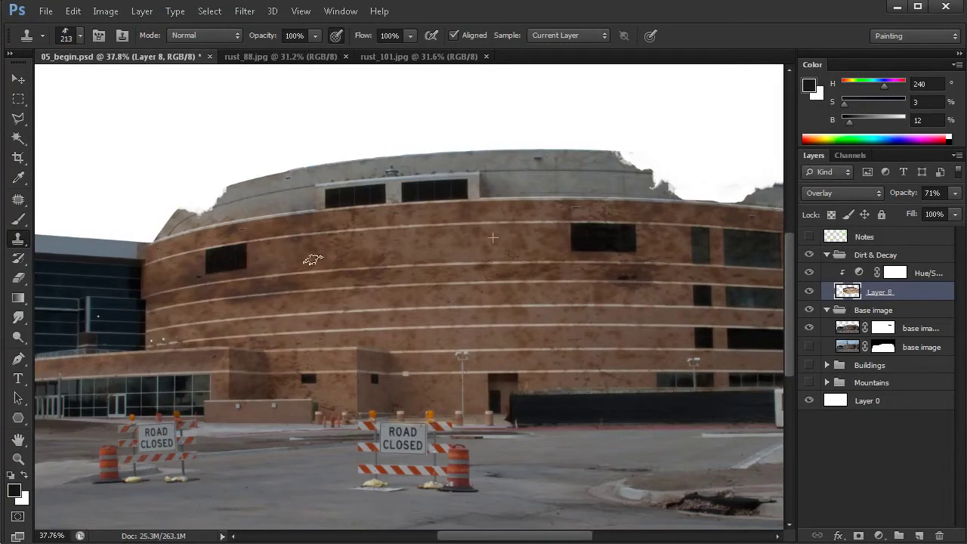
left_click(387, 289)
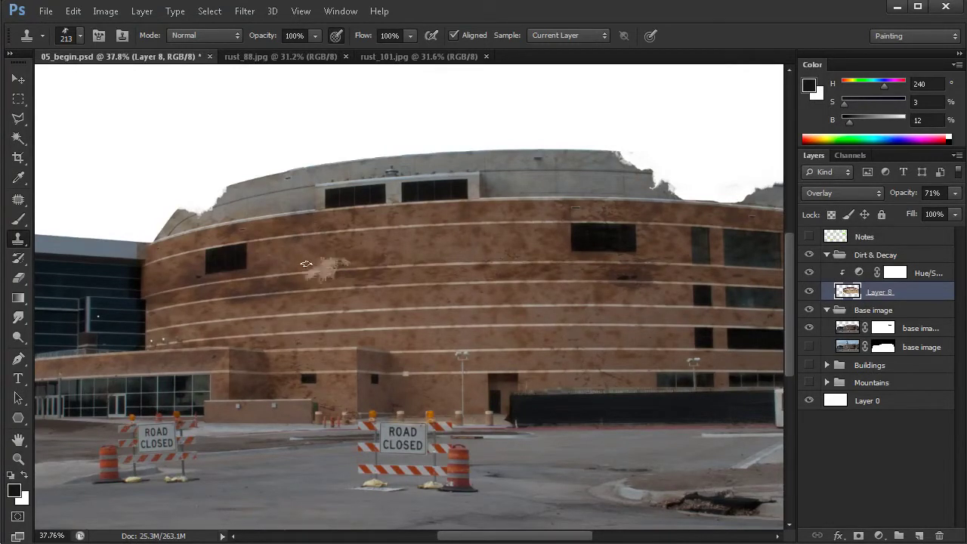
left_click(255, 286, "alt")
mouse_move(353, 227)
left_mouse_down()
mouse_move(421, 212)
mouse_move(366, 214)
mouse_move(374, 229)
mouse_move(423, 206)
mouse_move(465, 211)
mouse_move(324, 219)
mouse_move(348, 217)
left_mouse_up()
left_click(255, 288, "alt")
Clone rust from other wall areas onto the upper bands and around and below the large dark window
left_click(187, 281, "alt")
mouse_move(527, 207)
left_mouse_down()
mouse_move(519, 207)
mouse_move(559, 206)
mouse_move(388, 242)
mouse_move(447, 248)
left_mouse_up()
left_click(244, 287, "alt")
left_click_drag(578, 240, 604, 244)
left_click(625, 317, "alt")
mouse_move(650, 287)
left_mouse_down()
mouse_move(611, 270)
mouse_move(652, 274)
mouse_move(616, 291)
left_mouse_up()
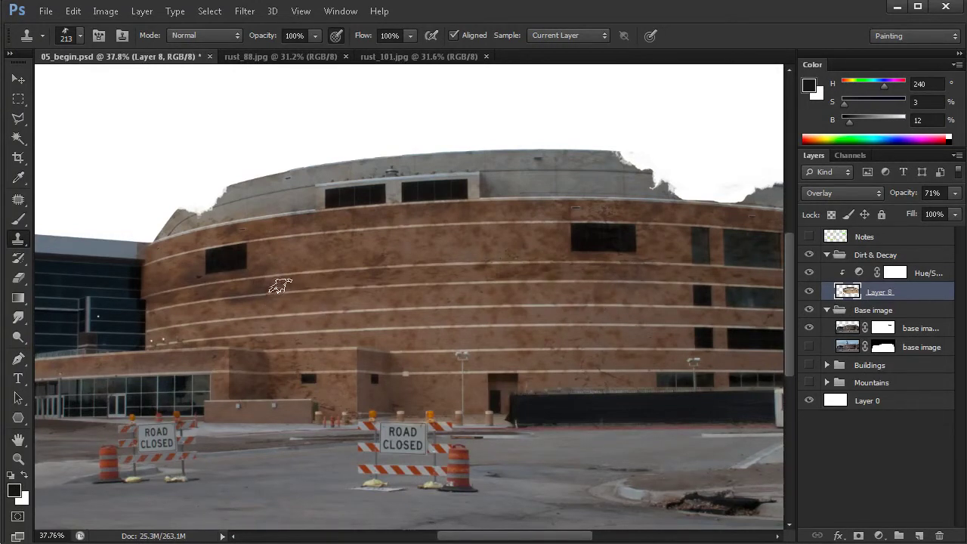
Examine the rusted arena wall, the low entrance block and the neighbouring glass building
key("ctrl+minus")
key("ctrl+minus")
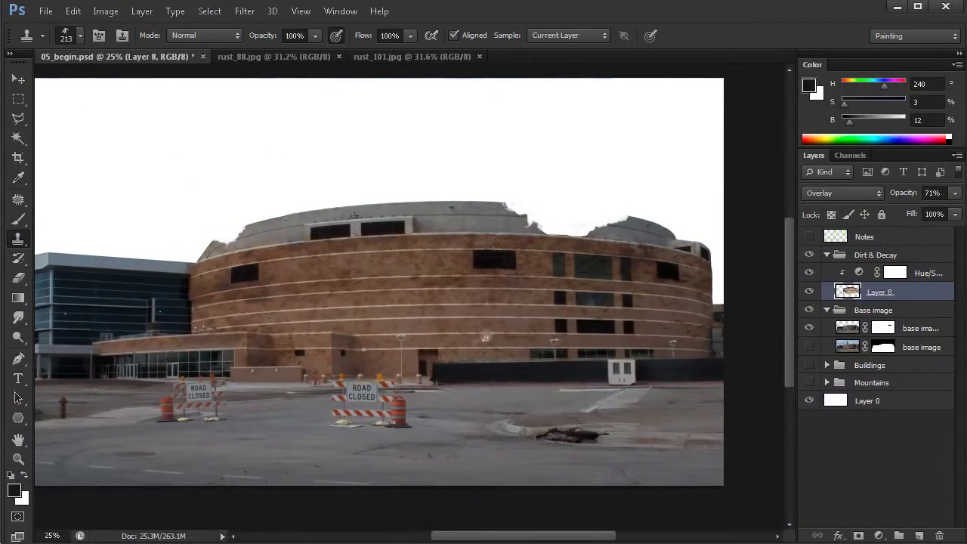
scroll(427, 341, "left", 5)
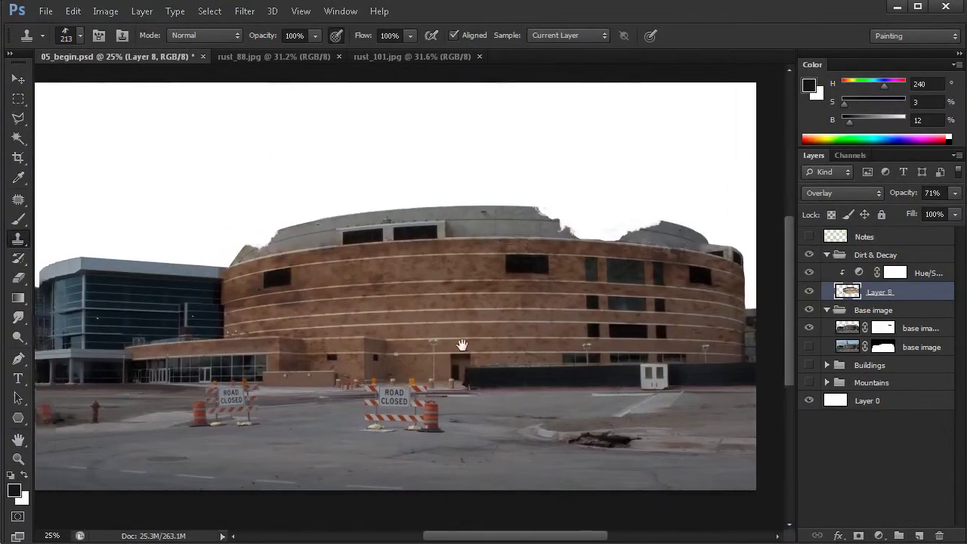
scroll(355, 305, "up", 2)
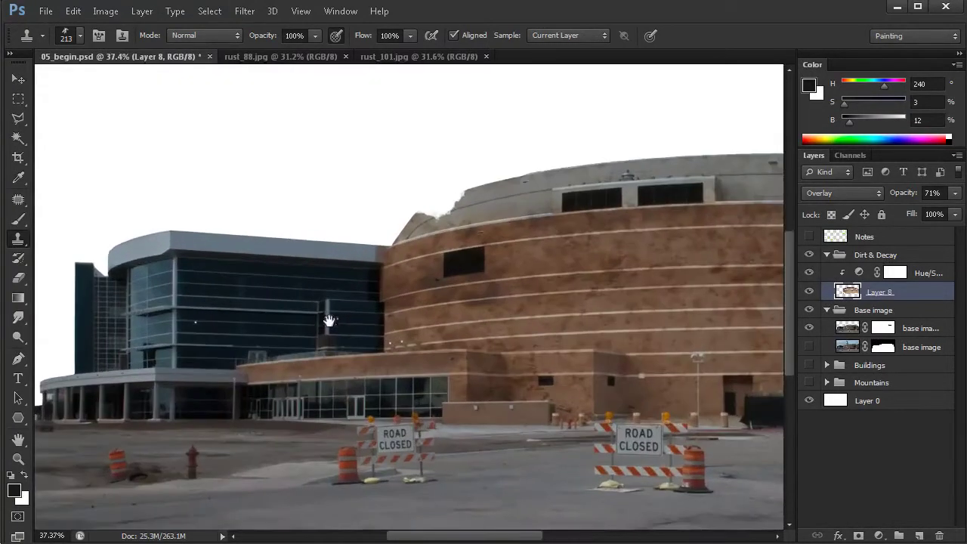
left_click_drag(597, 348, 540, 345)
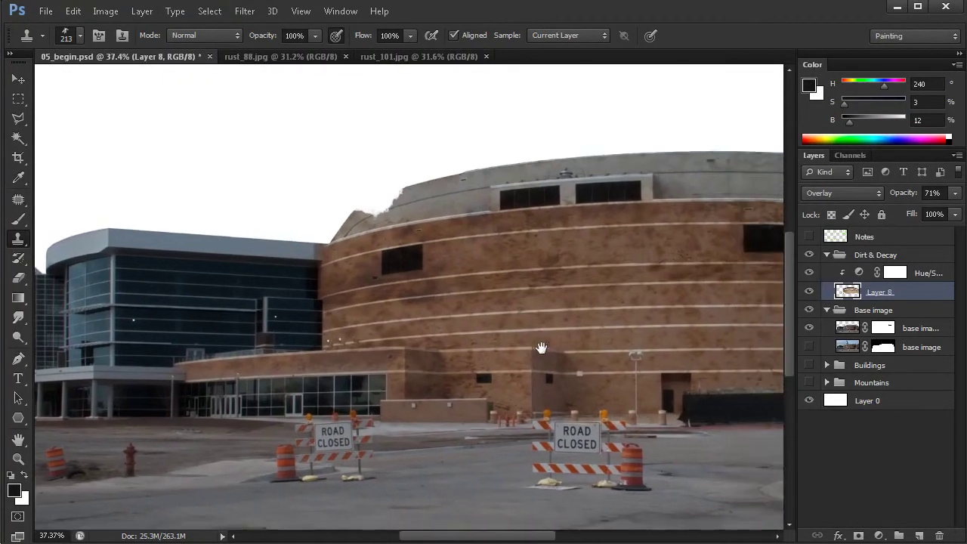
left_click_drag(439, 405, 402, 397)
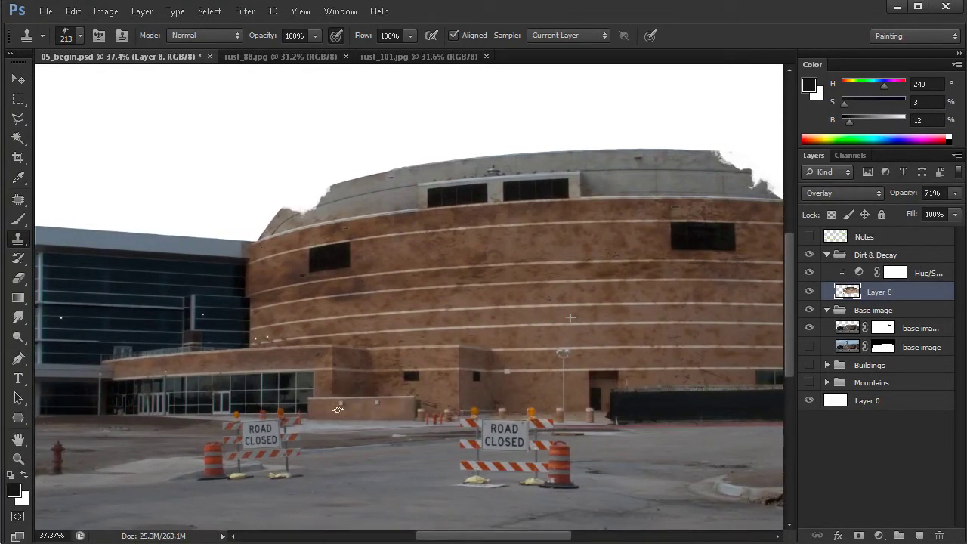
left_click_drag(379, 403, 528, 305)
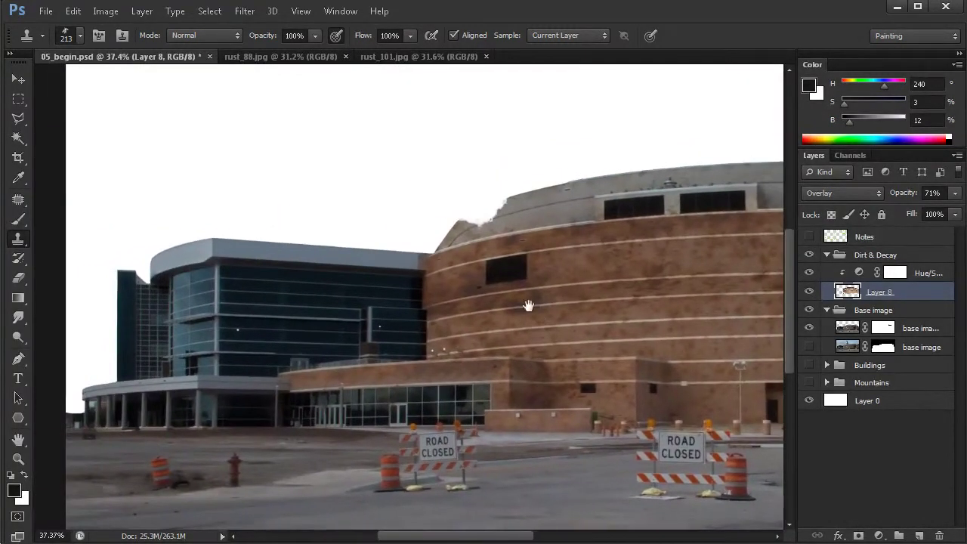
Copy the rust_88.jpg texture into 05_begin.psd and stack it unclipped above the Hue/Saturation layer in the Dirt & Decay group
left_click(292, 57)
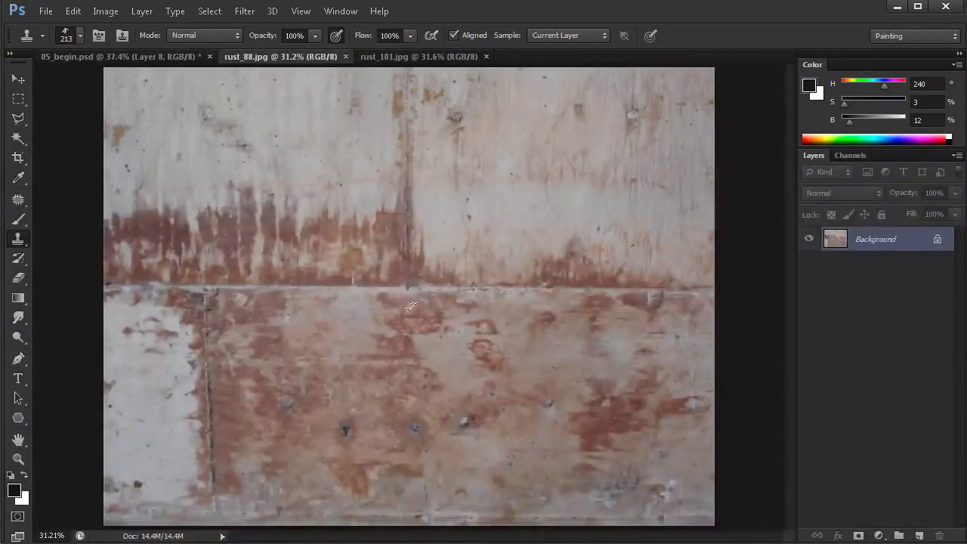
key("v")
left_click_drag(213, 139, 392, 307)
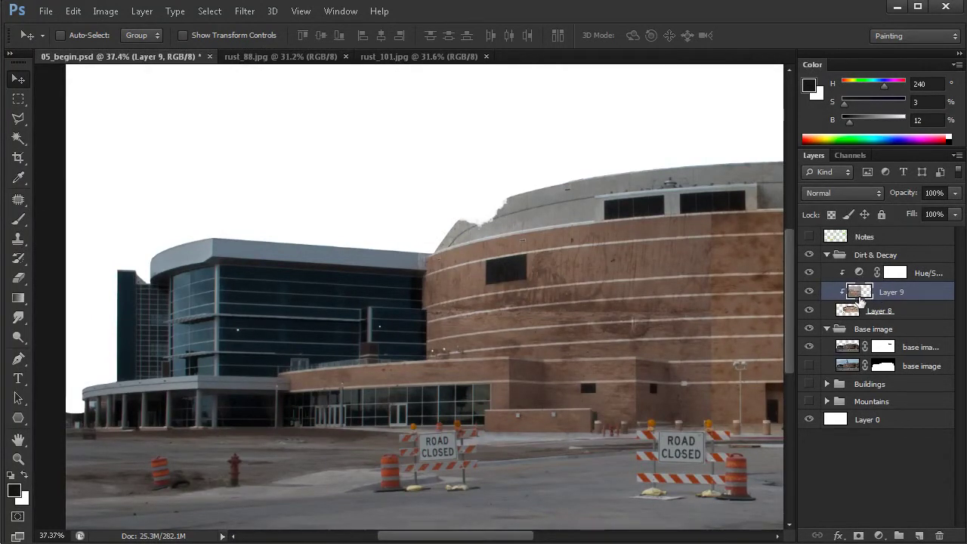
left_click_drag(865, 292, 848, 274)
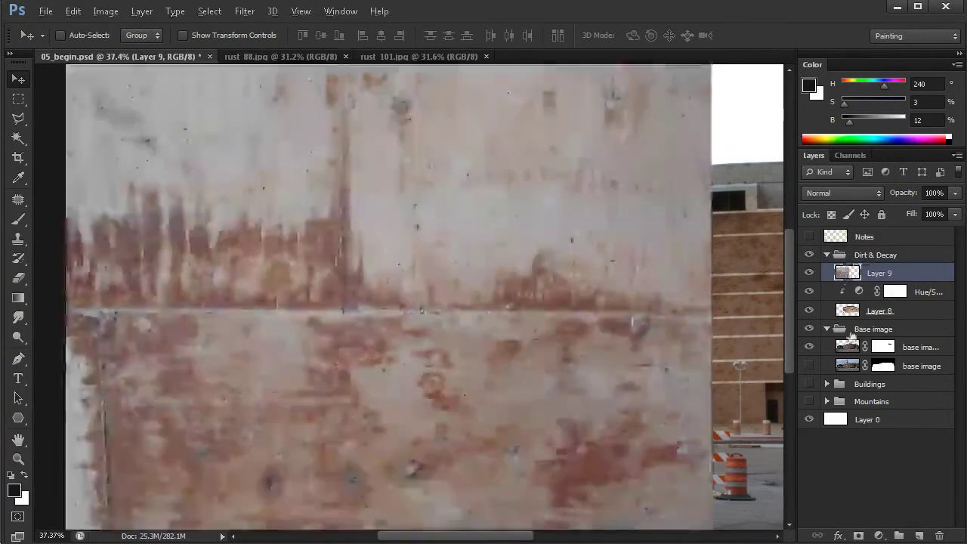
Position the new rust texture over the glass building and arena and set its blend mode to Overlay
scroll(563, 363, "down", 2)
left_click_drag(563, 363, 486, 345)
left_click_drag(419, 364, 514, 369)
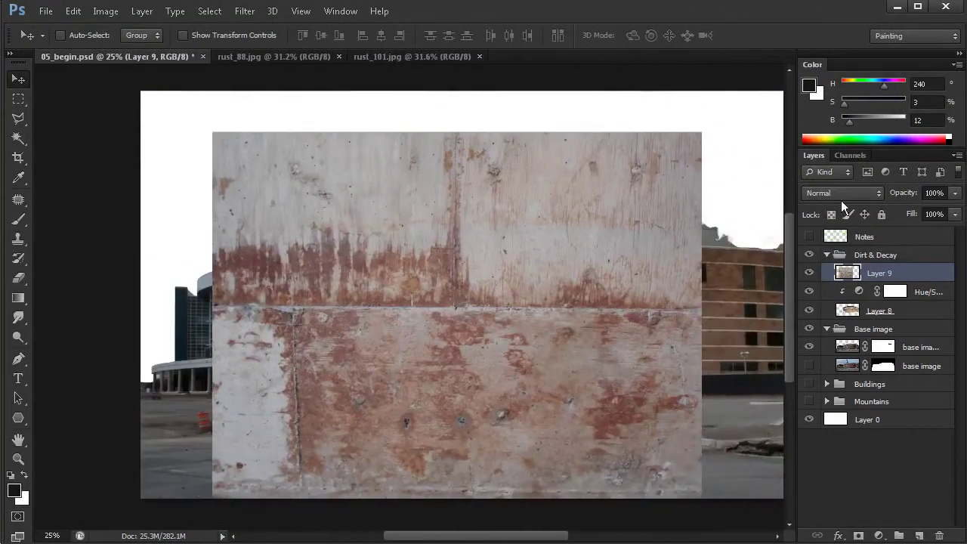
left_click(842, 193)
left_click(869, 391)
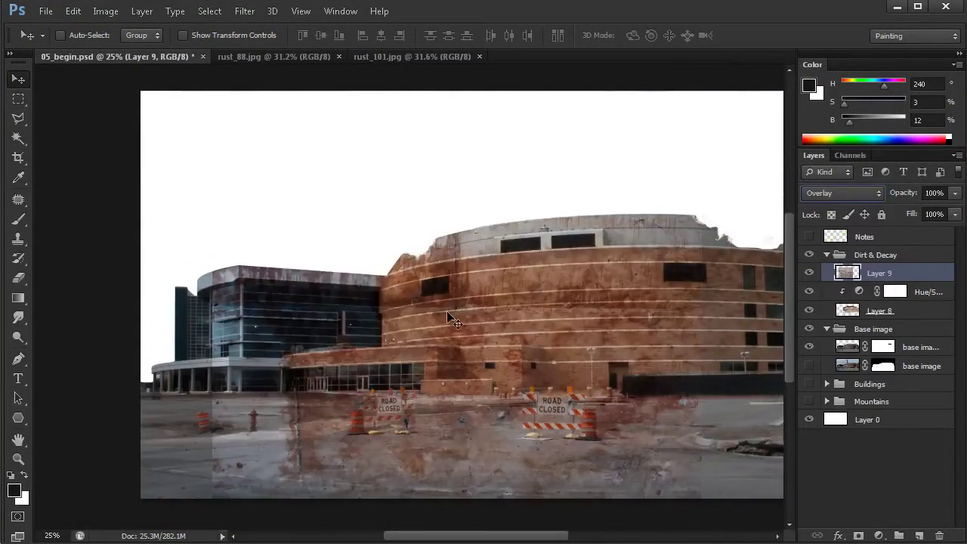
Shift the overlaid rust texture away from the arena so it covers the whole glass building
left_click_drag(361, 294, 464, 360)
left_click_drag(456, 458, 420, 459)
left_click_drag(408, 414, 381, 436)
scroll(613, 357, "down", 1)
left_click_drag(614, 362, 520, 366)
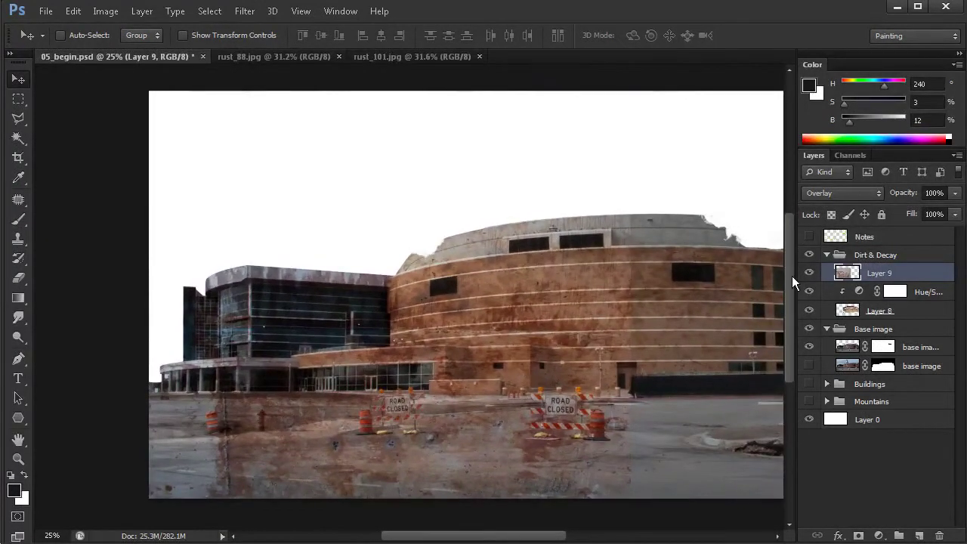
Set the rust texture's opacity to 68% and hide Layer 9
mouse_move(904, 195)
left_mouse_down()
mouse_move(896, 198)
mouse_move(906, 199)
left_mouse_up()
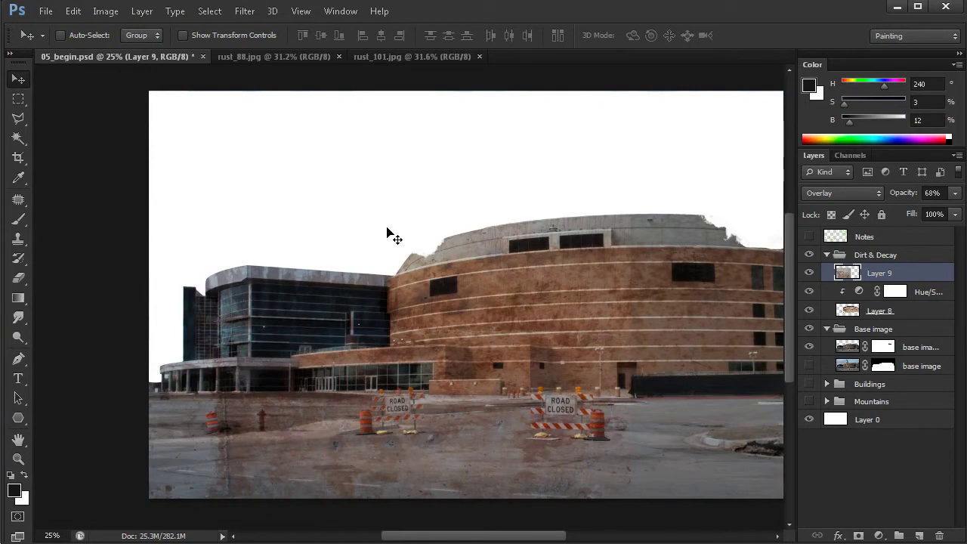
left_click(810, 274)
left_click_drag(616, 357, 520, 357)
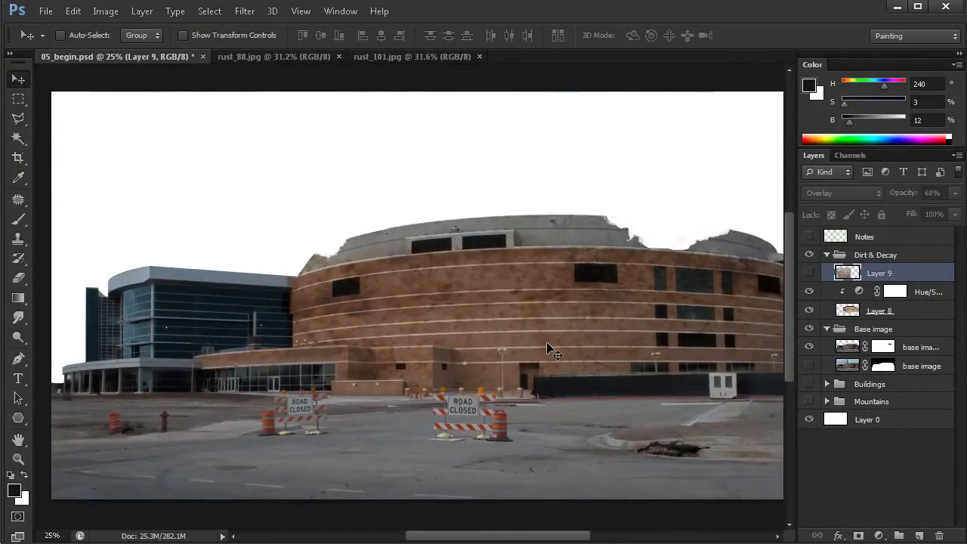